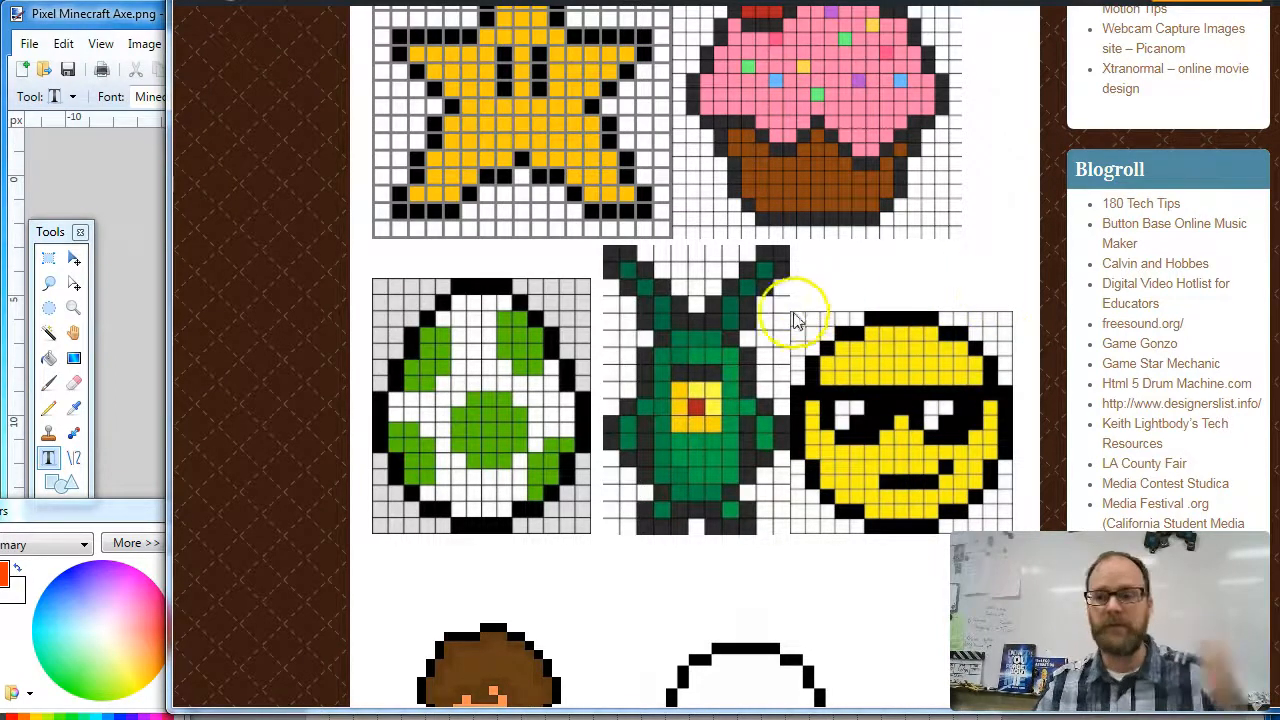
# Switch to paint.net and create a new blank 800 × 600 pixel image with the pixel grid displayed
pyautogui.click(136, 14)
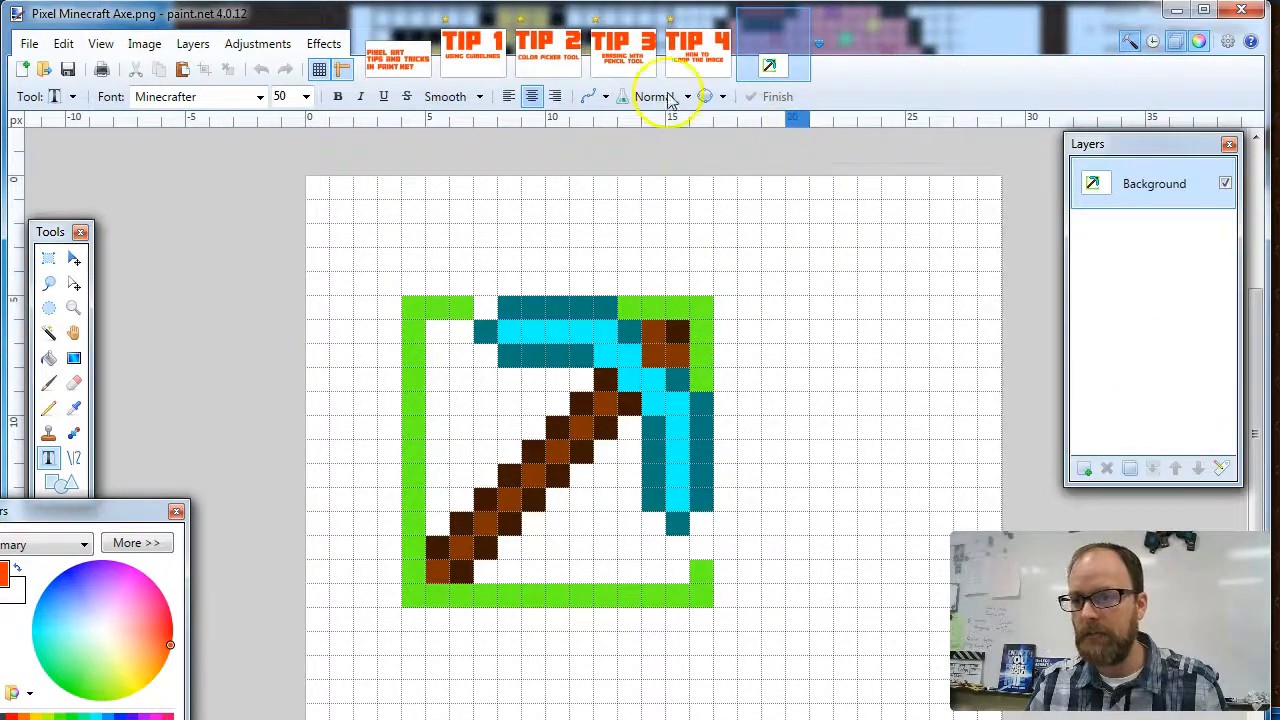
pyautogui.click(22, 68)
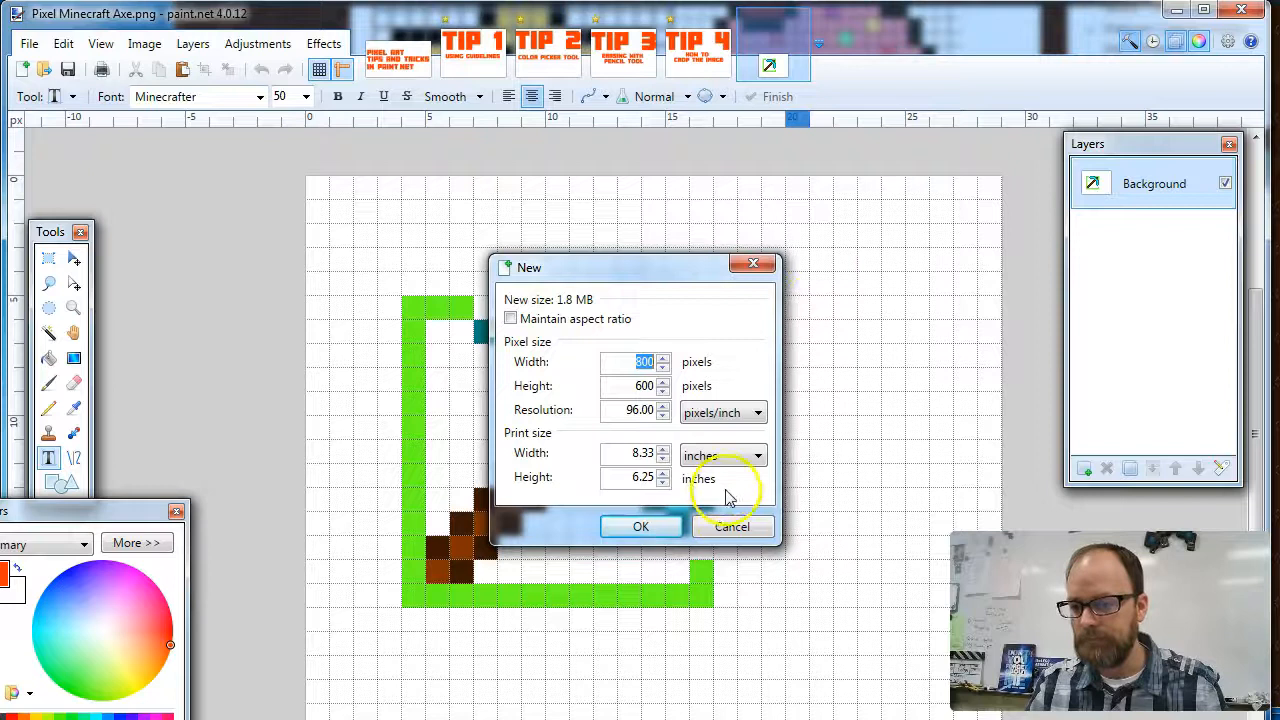
pyautogui.click(641, 527)
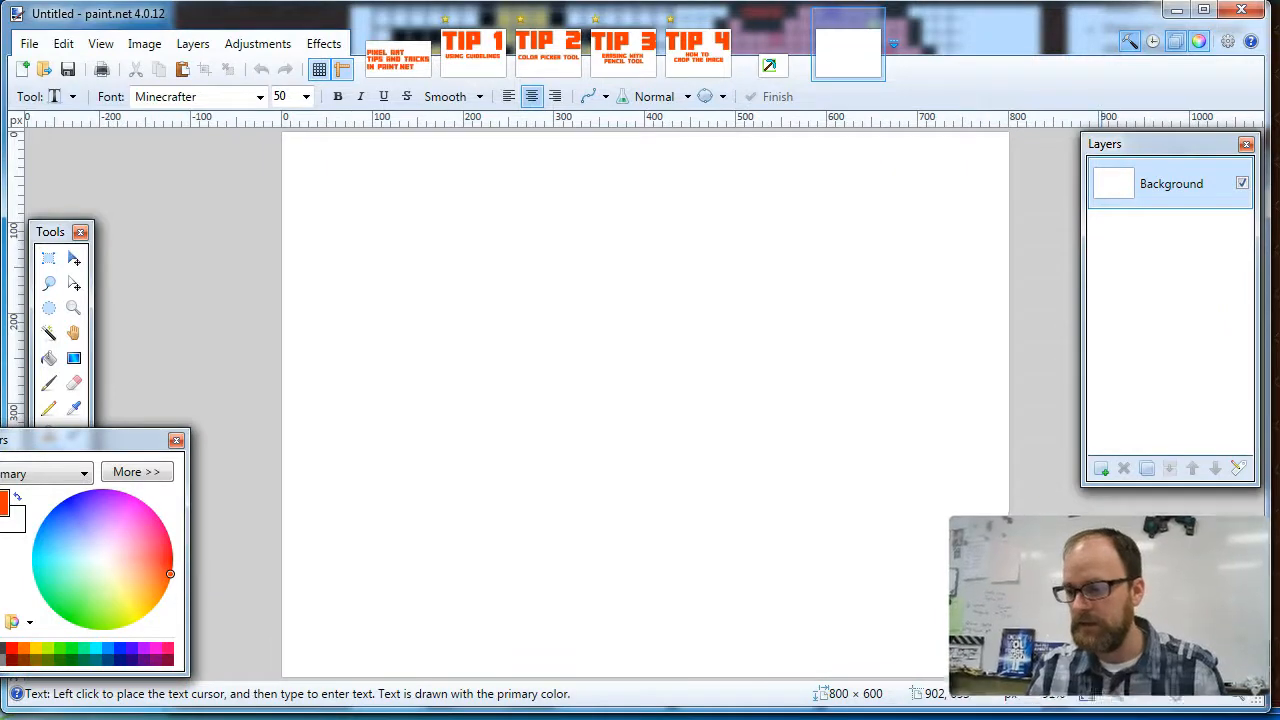
pyautogui.moveTo(1179, 700); pyautogui.dragTo(1232, 693)
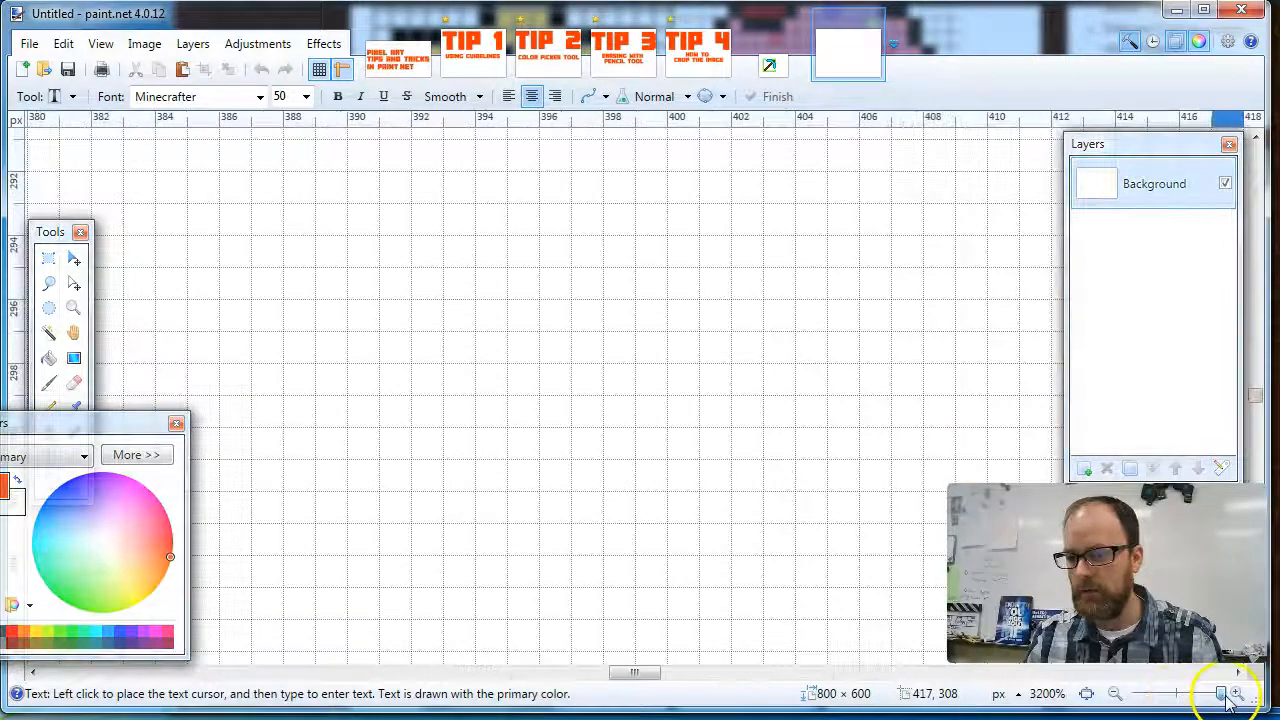
pyautogui.click(319, 69)
pyautogui.click(319, 69)
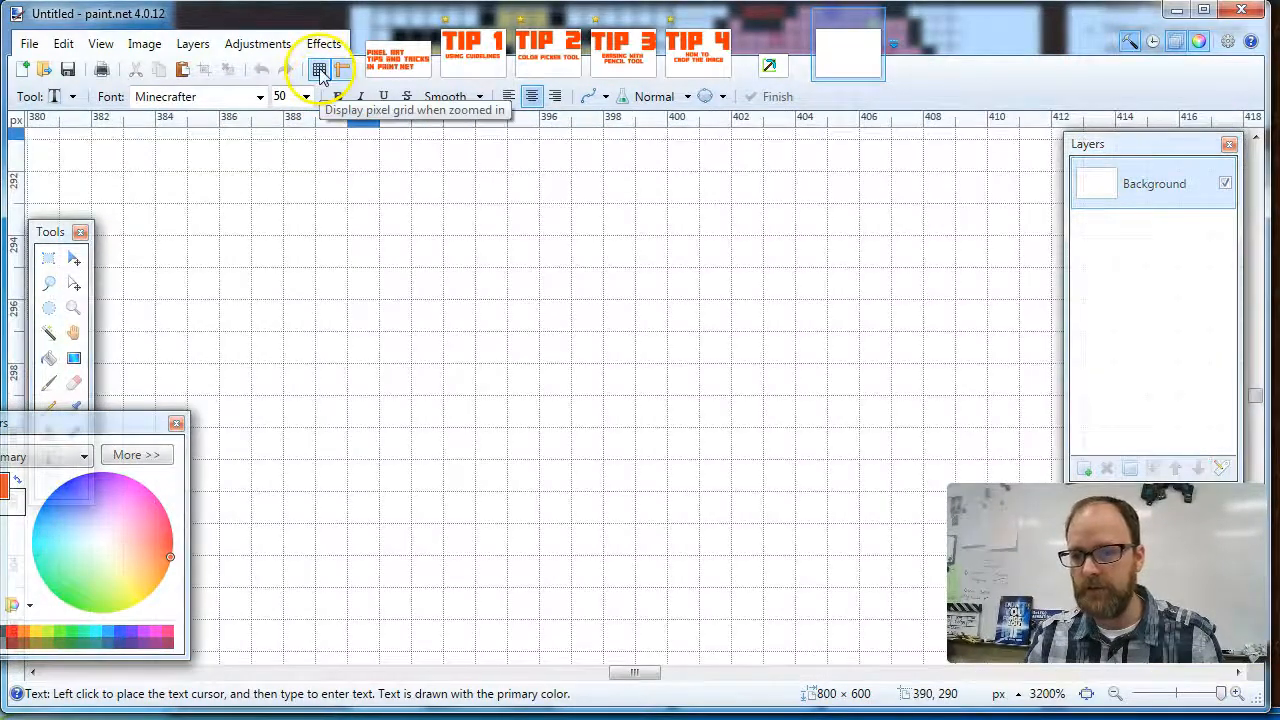
# Draw a green square guide outline of 15 × 15 pixels on the blank canvas with the Pencil tool
pyautogui.click(48, 407)
pyautogui.moveTo(137, 423); pyautogui.dragTo(161, 423)
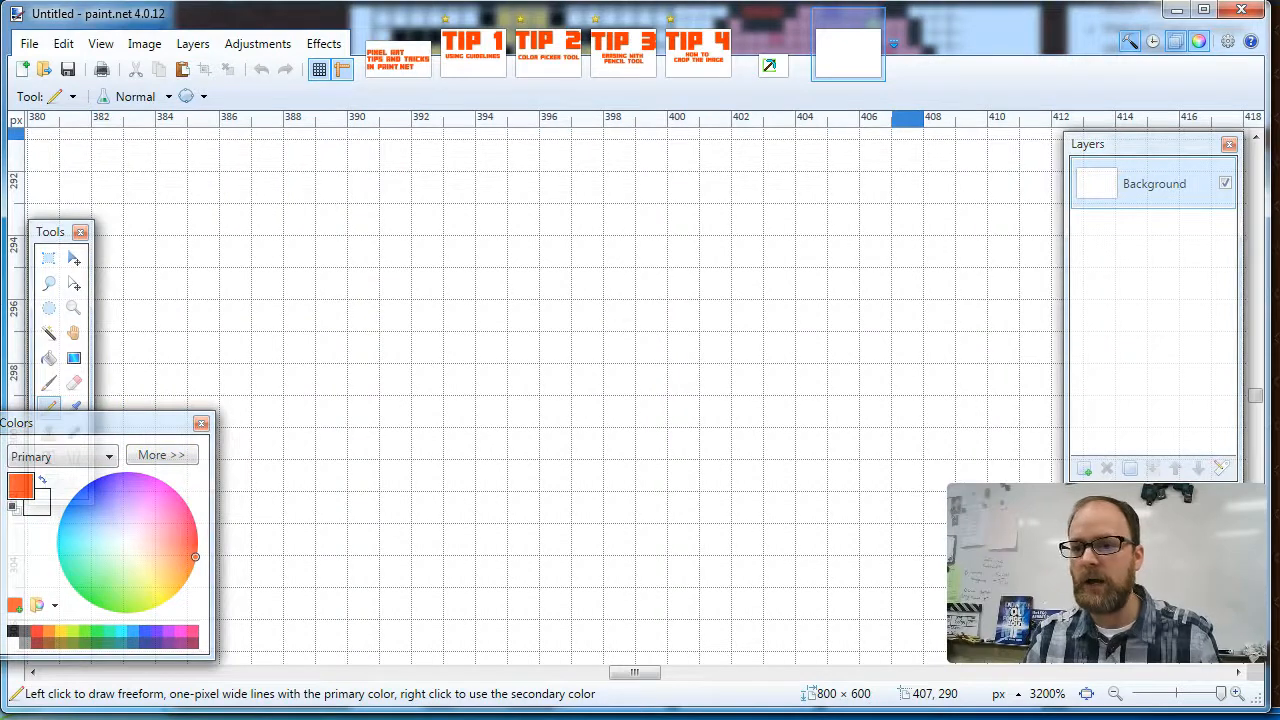
pyautogui.hotkey('alt', 'Tab')
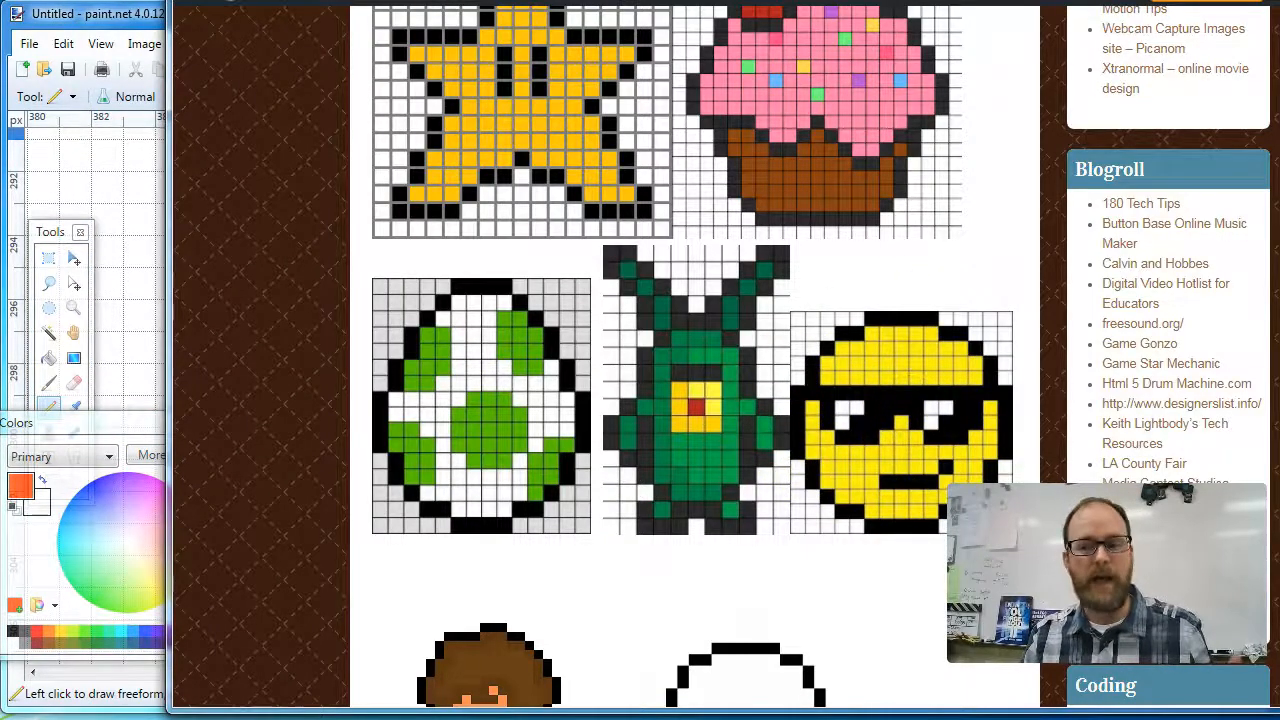
pyautogui.click(112, 540)
pyautogui.moveTo(110, 545); pyautogui.dragTo(87, 600)
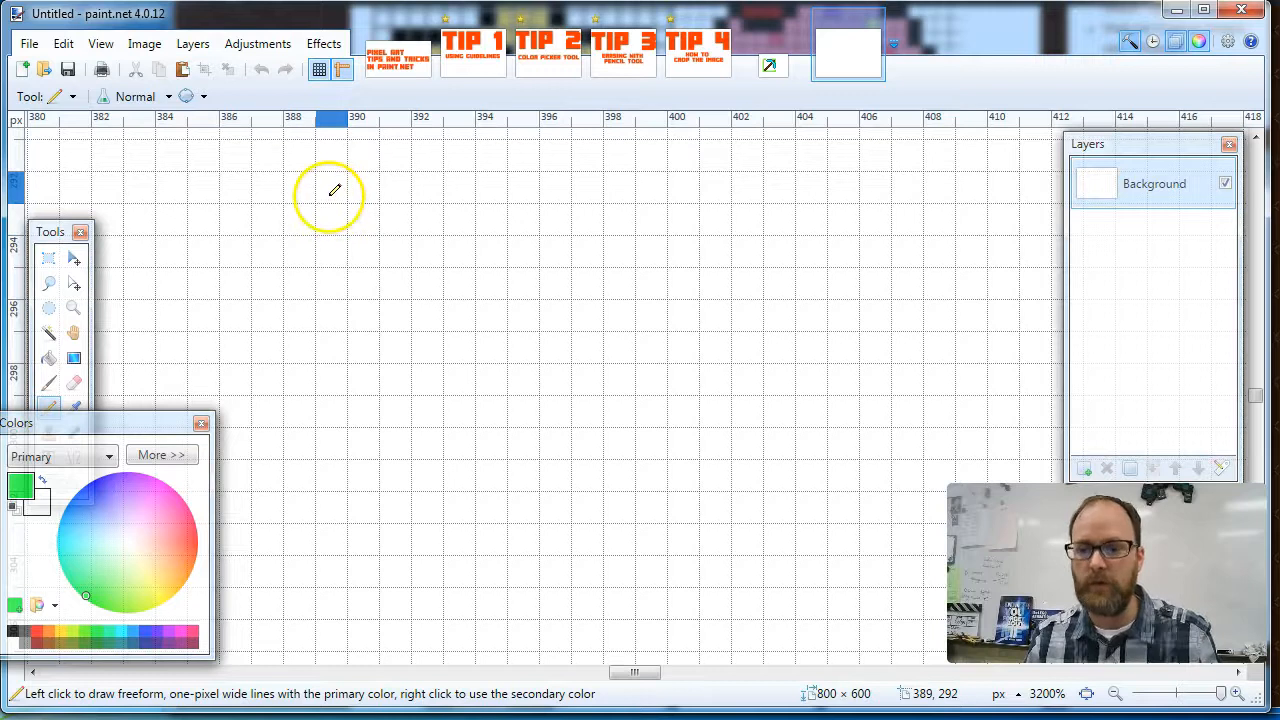
pyautogui.moveTo(333, 190)
pyautogui.mouseDown()
pyautogui.moveTo(334, 645)
pyautogui.moveTo(780, 636)
pyautogui.mouseUp()
pyautogui.click(367, 183)
pyautogui.moveTo(367, 183)
pyautogui.mouseDown()
pyautogui.moveTo(777, 204)
pyautogui.moveTo(783, 594)
pyautogui.mouseUp()
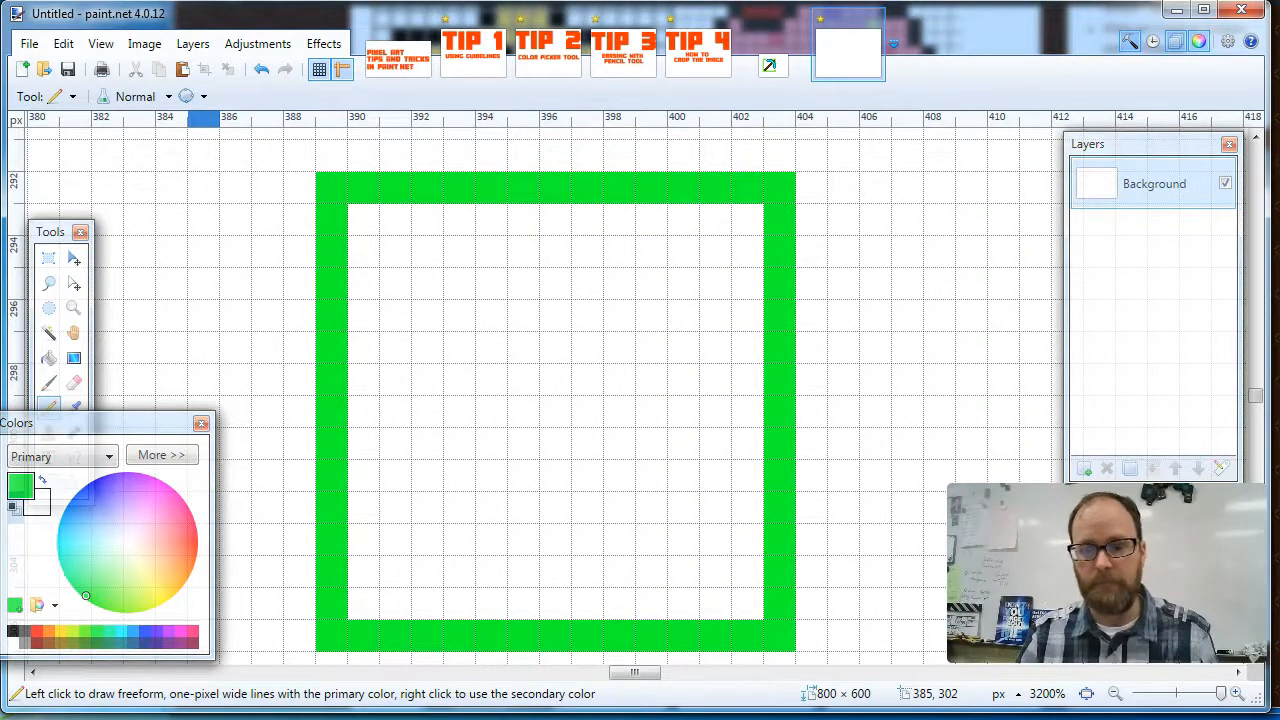
# Check the sunglasses smiley on the web page and pencil a black five-pixel segment centred on the green guide's top edge
pyautogui.hotkey('alt', 'Tab')
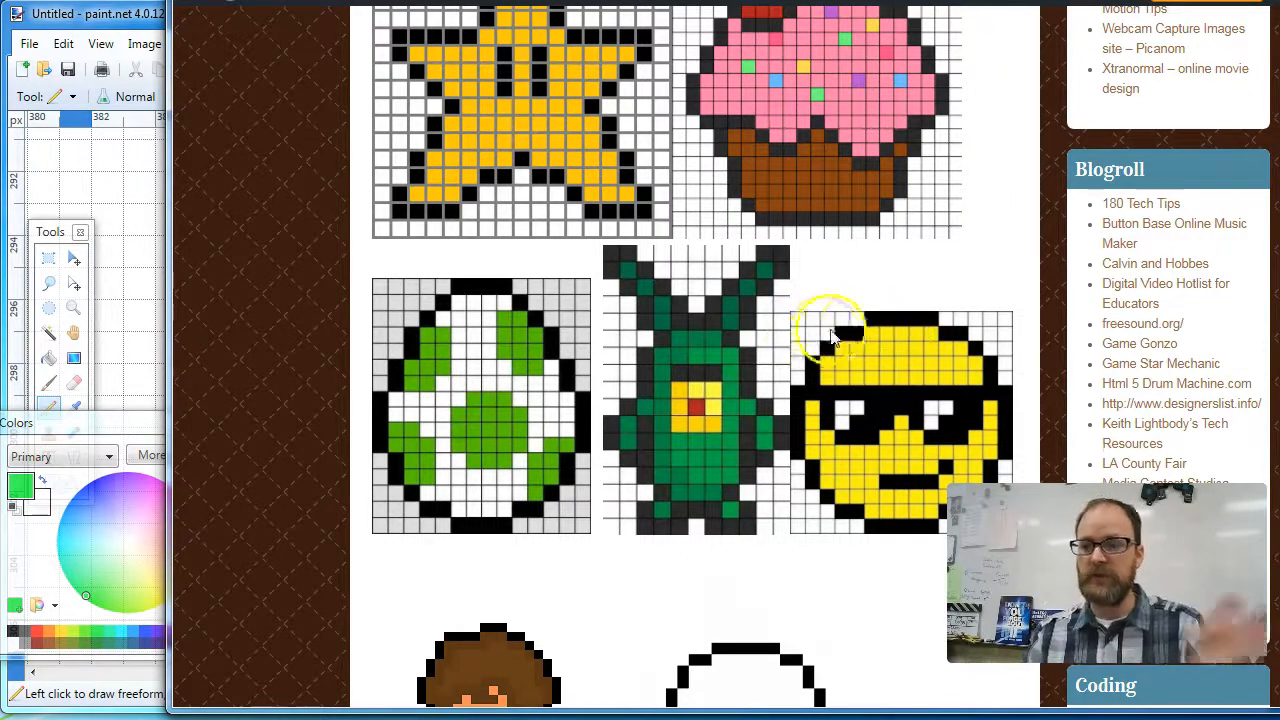
pyautogui.click(157, 12)
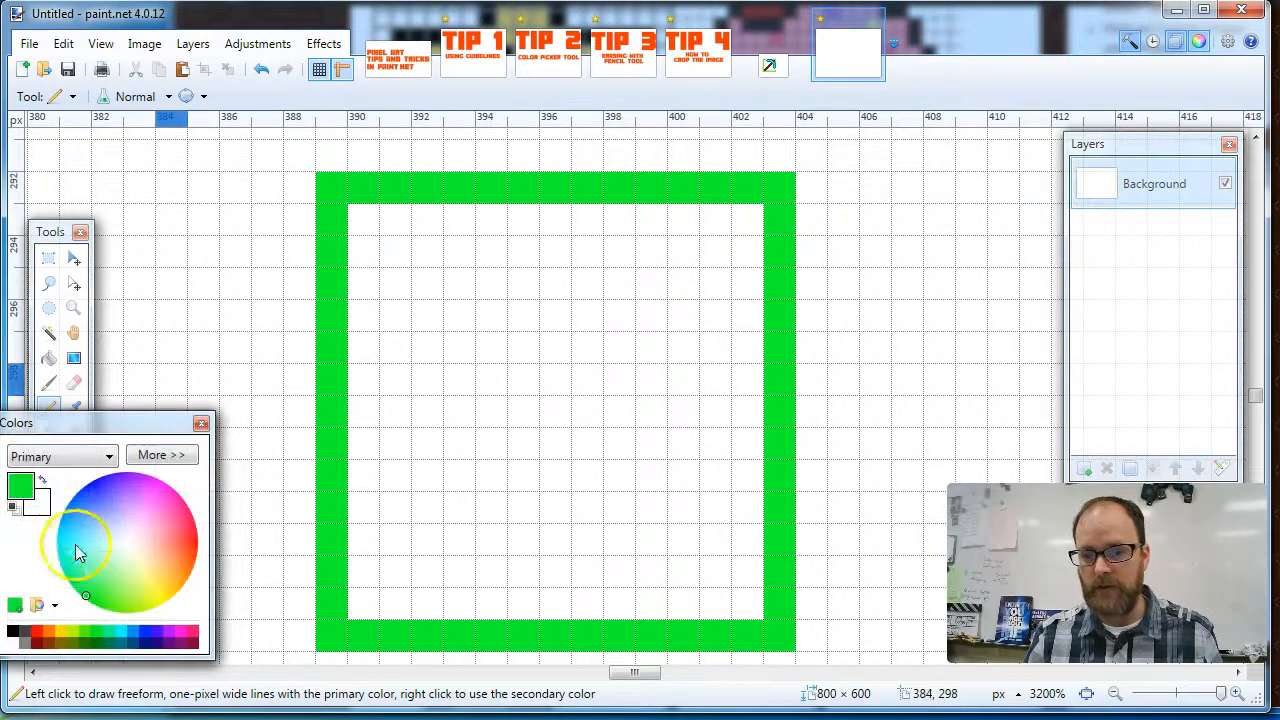
pyautogui.click(16, 632)
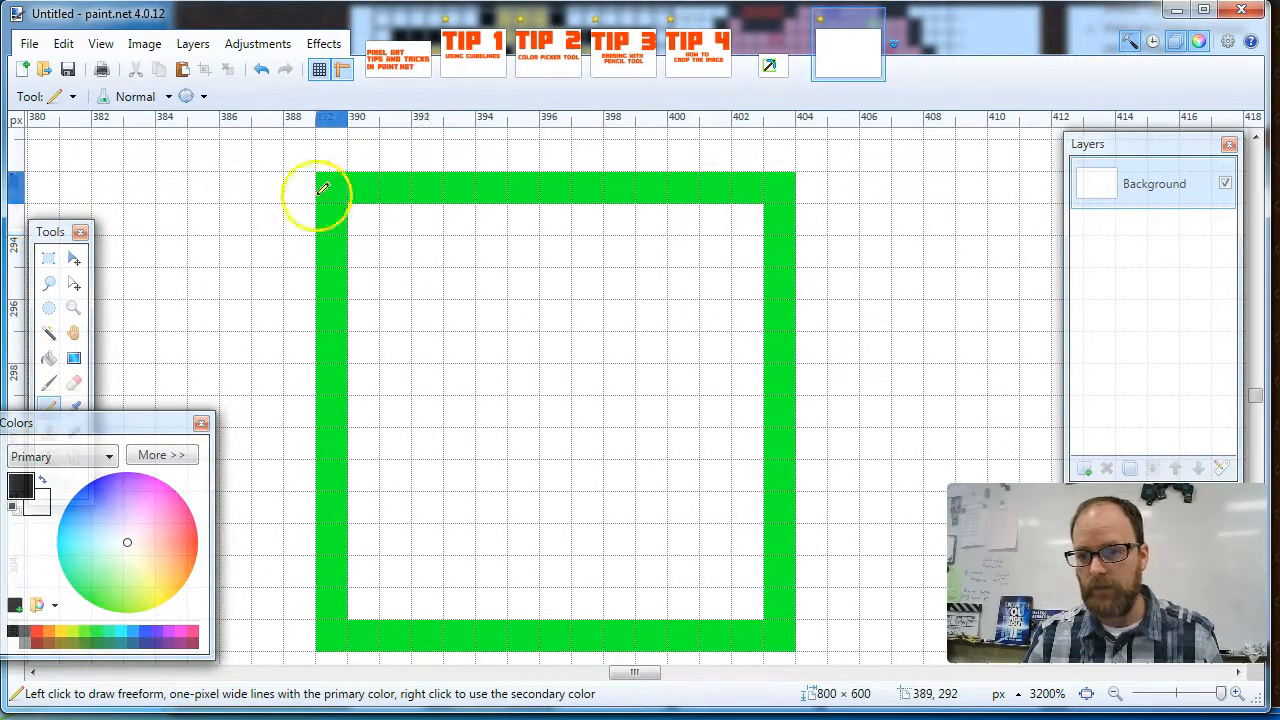
pyautogui.moveTo(491, 185); pyautogui.dragTo(620, 184)
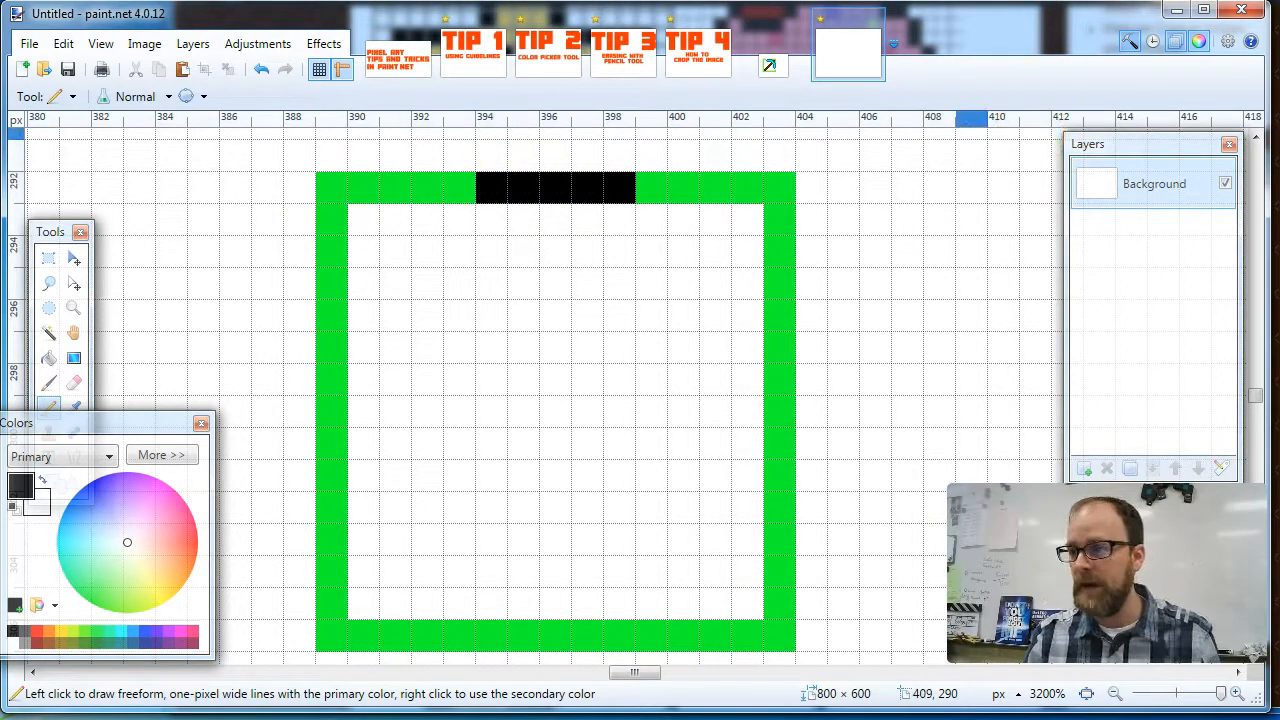
# Recheck the smiley reference and pencil black five-pixel segments centred on the guide's left, right and bottom edges
pyautogui.hotkey('alt', 'Tab')
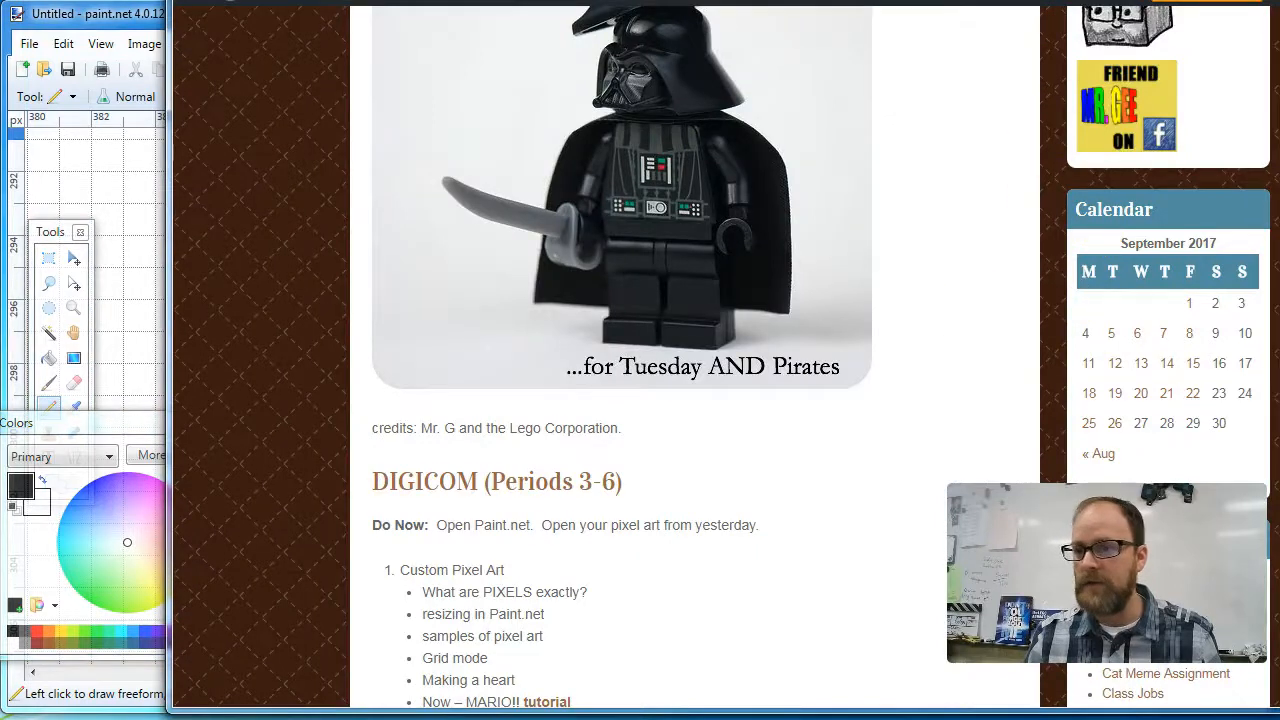
pyautogui.scroll(-10, 997, 430)
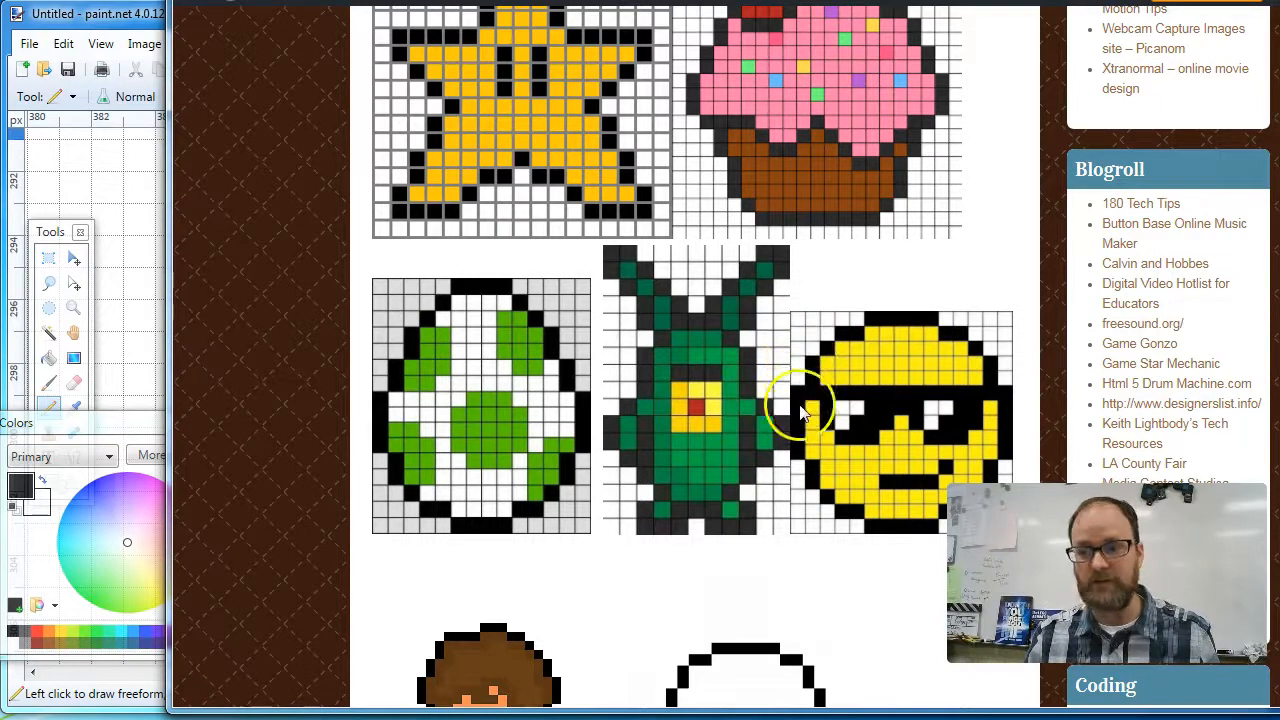
pyautogui.click(118, 36)
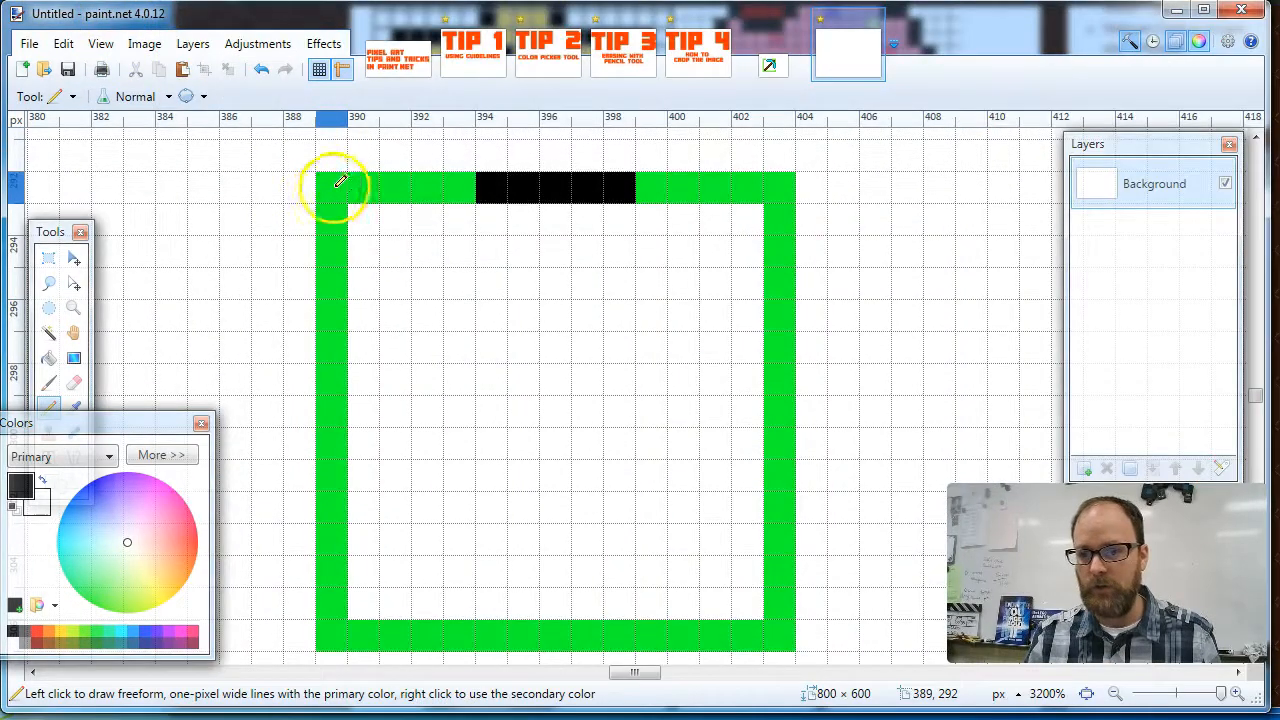
pyautogui.click(334, 347)
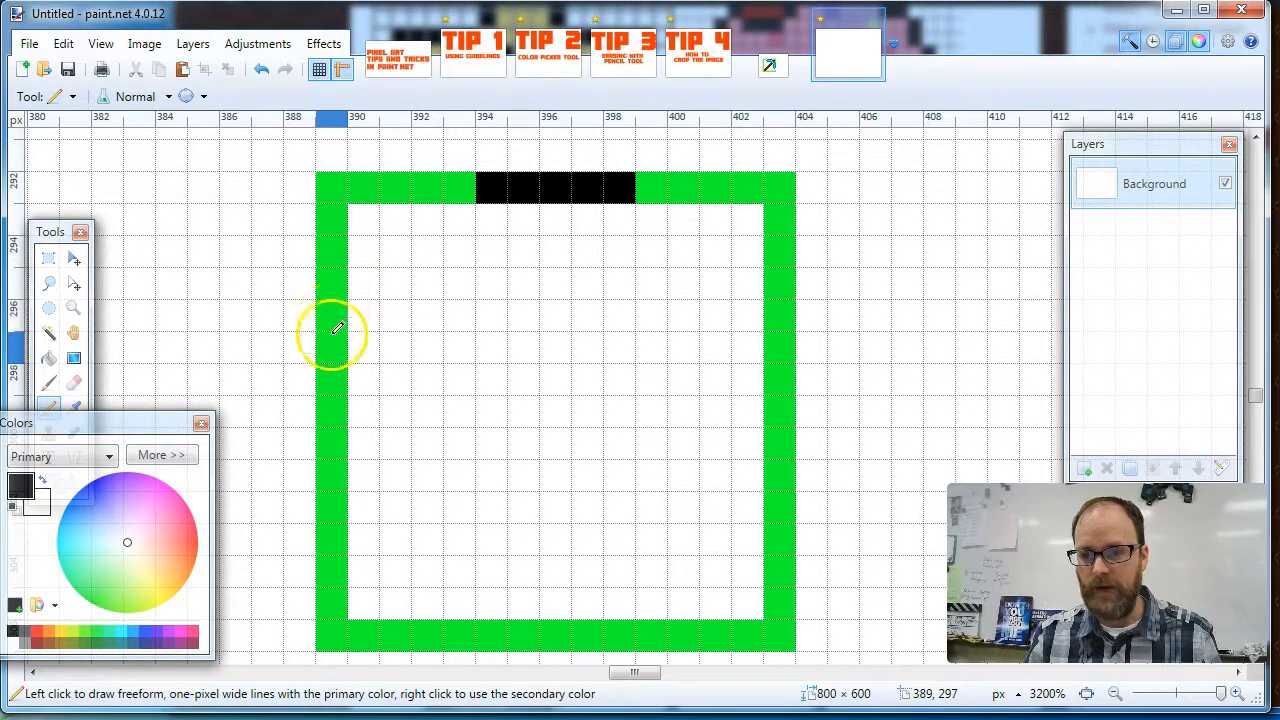
pyautogui.moveTo(338, 380)
pyautogui.mouseDown()
pyautogui.moveTo(330, 443)
pyautogui.moveTo(334, 432)
pyautogui.mouseUp()
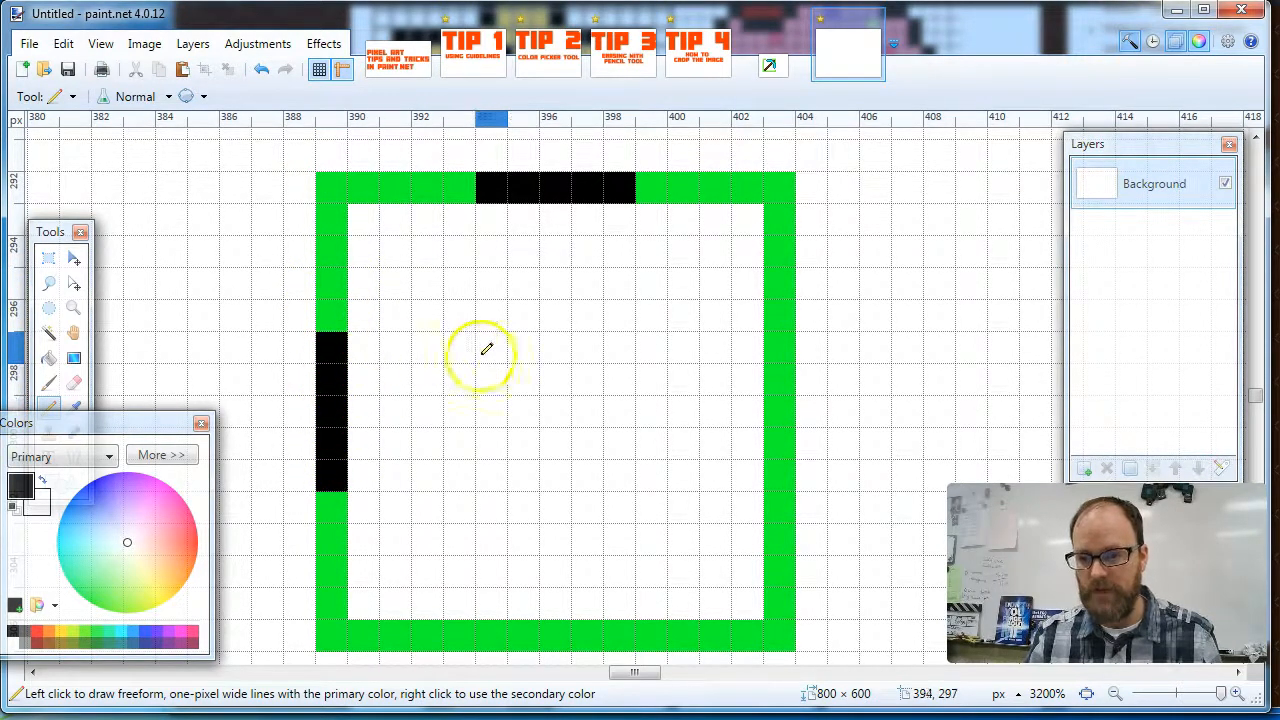
pyautogui.moveTo(777, 349); pyautogui.dragTo(781, 440)
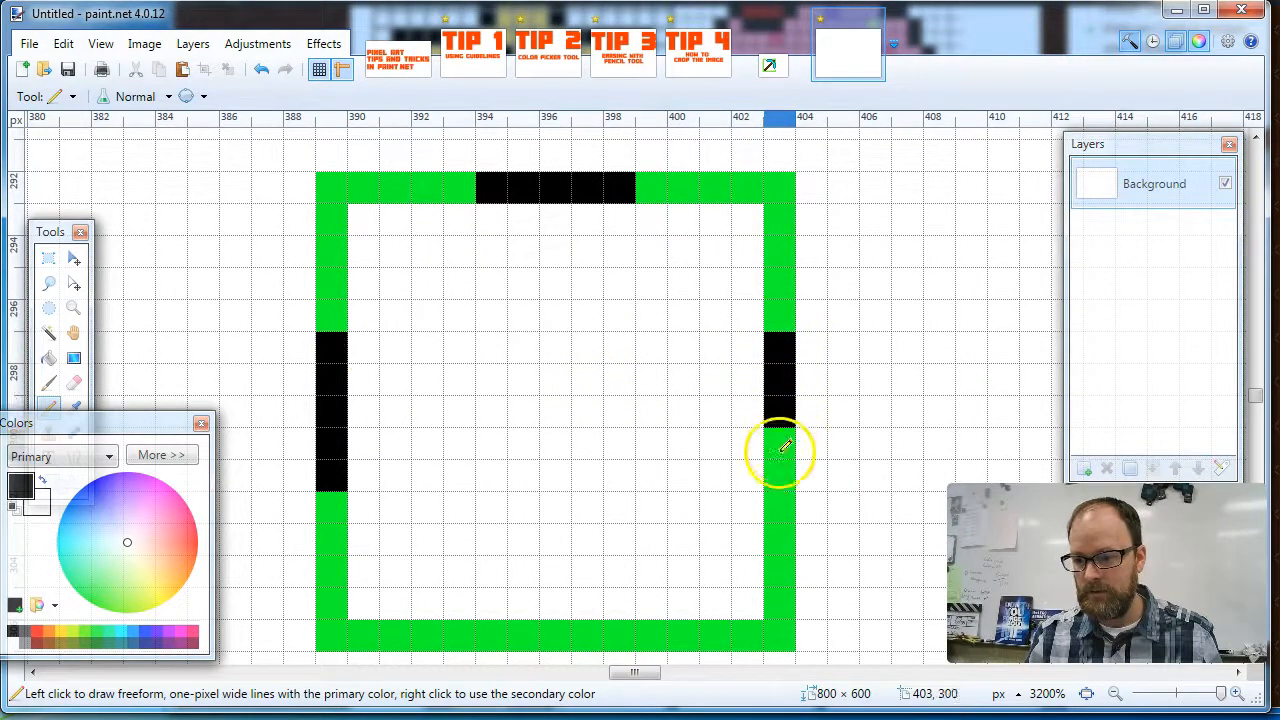
pyautogui.click(777, 476)
pyautogui.moveTo(493, 633); pyautogui.dragTo(622, 630)
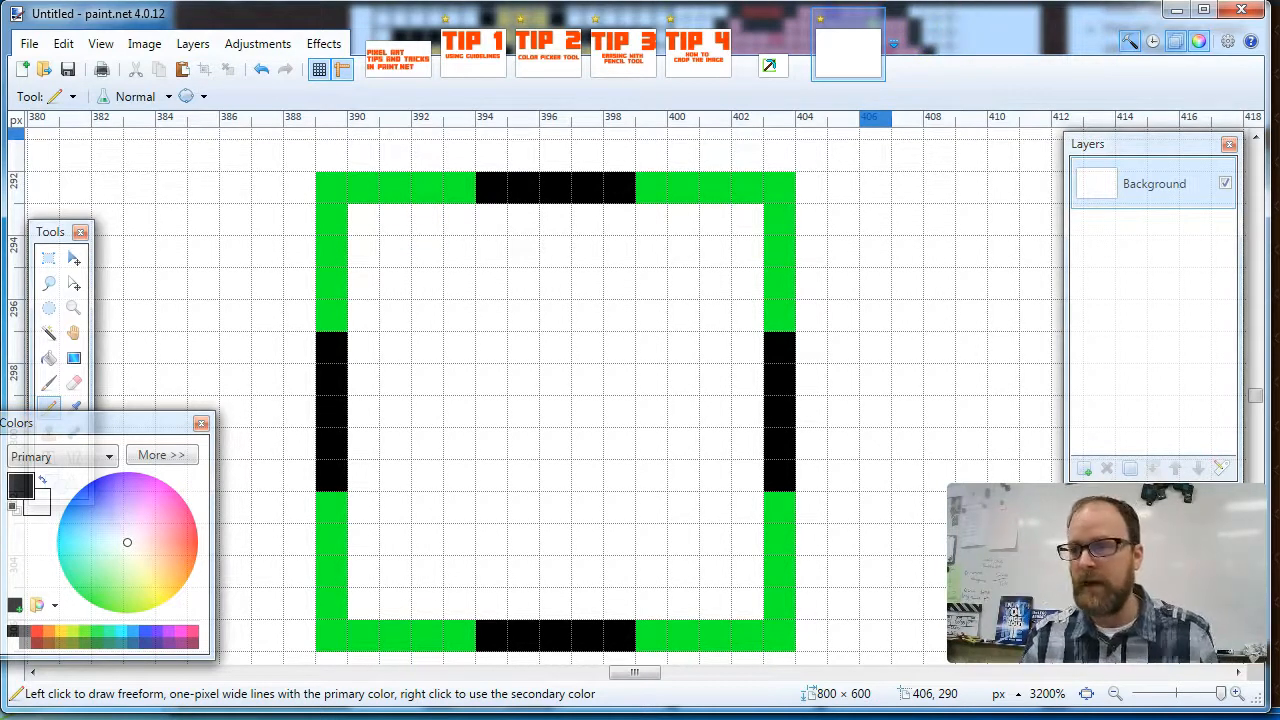
# Copy the sunglasses smiley image from the web page and paste it into the paint.net drawing at its current canvas size
pyautogui.hotkey('alt', 'Tab')
pyautogui.rightClick(890, 398)
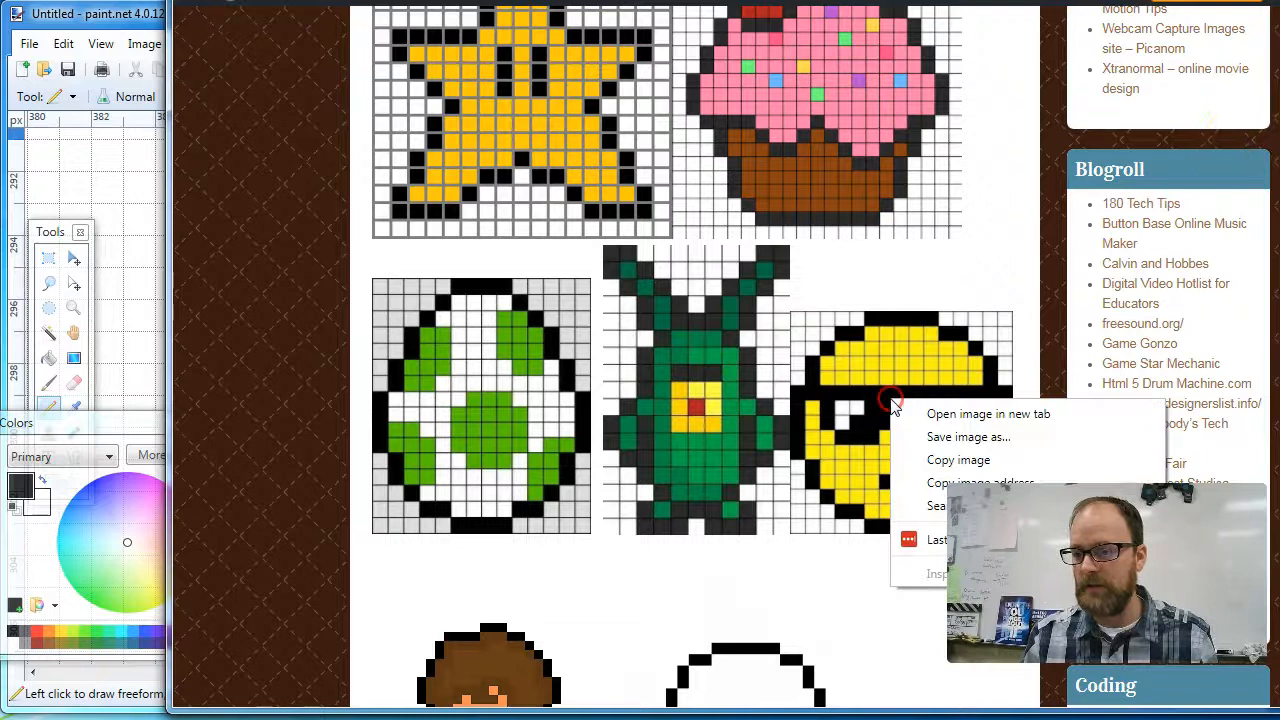
pyautogui.click(935, 460)
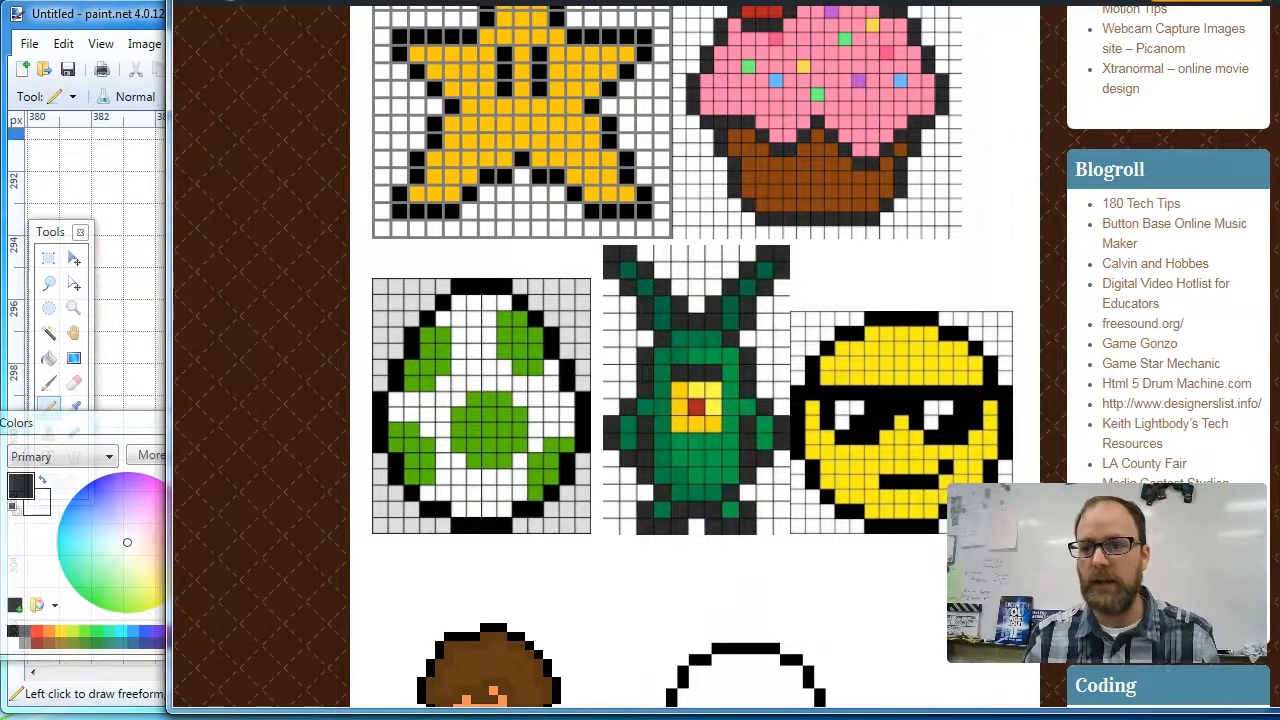
pyautogui.hotkey('alt', 'Tab')
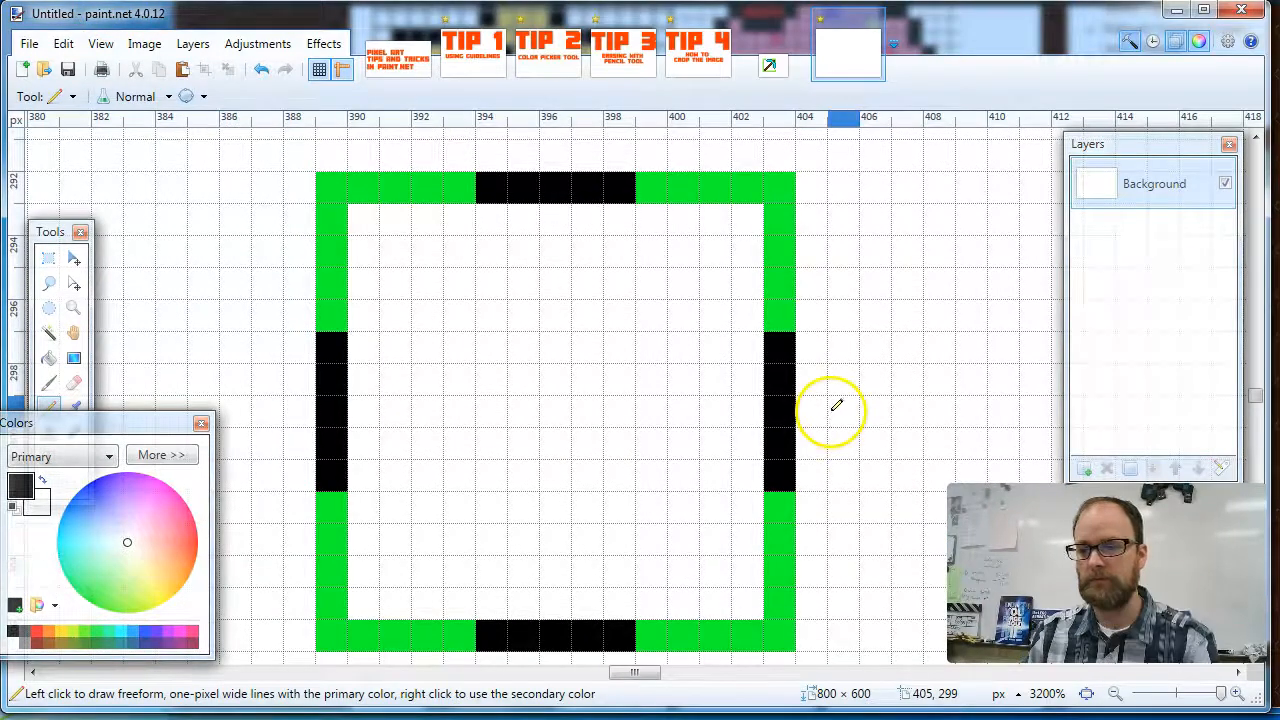
pyautogui.hotkey('ctrl', 'v')
# Scale the pasted smiley to 48 × 48 pixels and move it up to just below the green guide square
pyautogui.moveTo(1198, 698); pyautogui.dragTo(1165, 697)
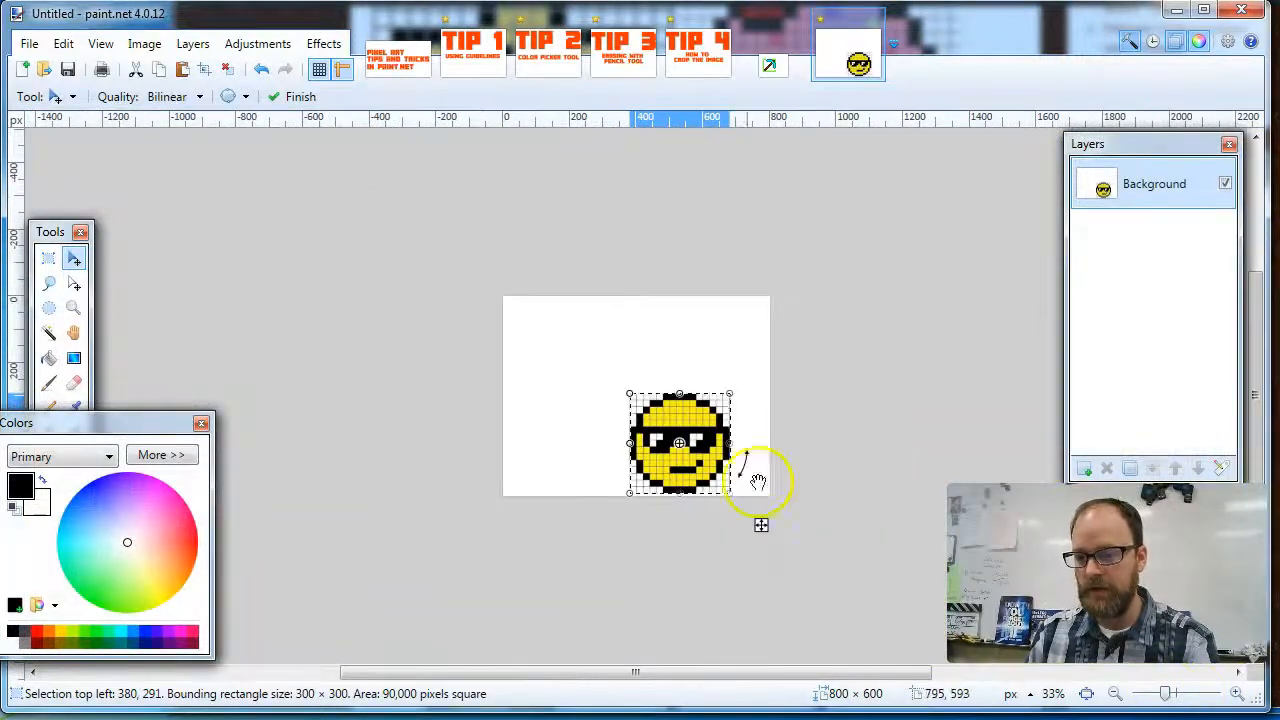
pyautogui.moveTo(730, 393); pyautogui.dragTo(651, 479)
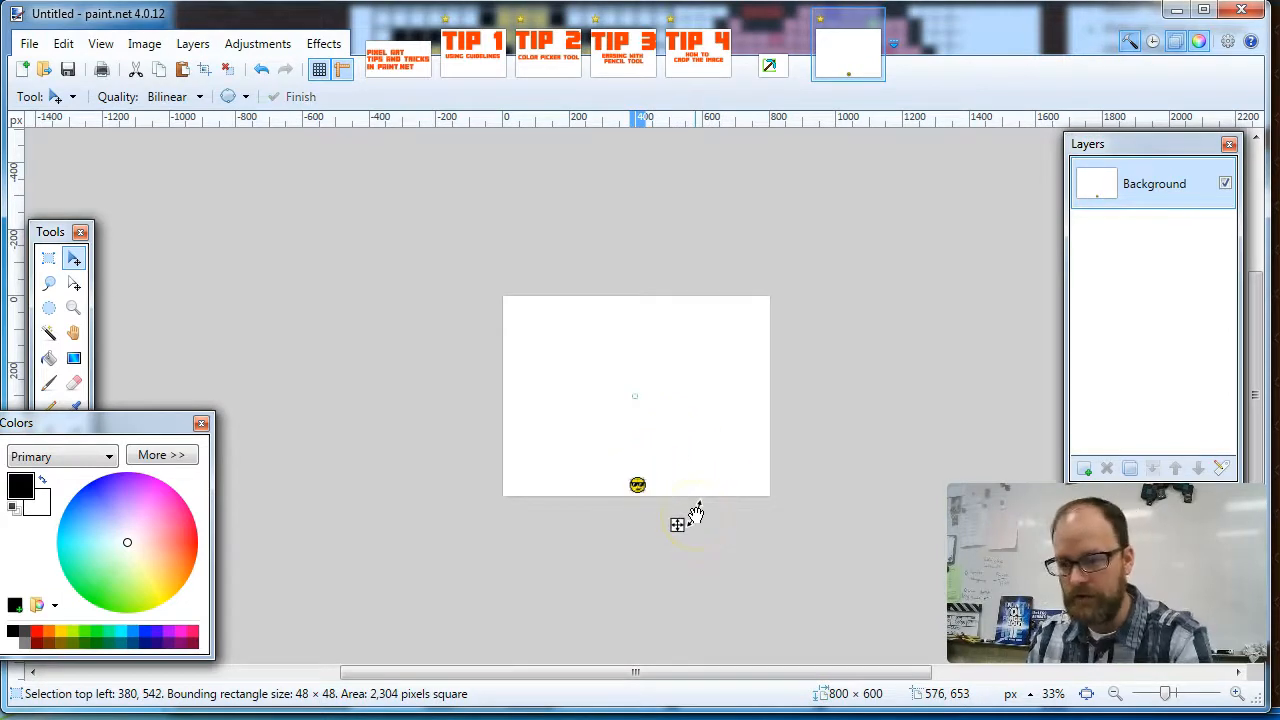
pyautogui.press('Up')
pyautogui.press('Up')
pyautogui.press('Up')
pyautogui.press('Up')
pyautogui.press('Up')
pyautogui.press('Up')
pyautogui.press('Up')
pyautogui.press('Up')
pyautogui.press('Up')
pyautogui.press('Up')
pyautogui.press('Up')
pyautogui.press('Up')
pyautogui.press('Up')
pyautogui.press('Up')
pyautogui.press('Up')
pyautogui.press('Up')
pyautogui.press('Up')
pyautogui.press('Up')
pyautogui.press('Up')
pyautogui.press('Up')
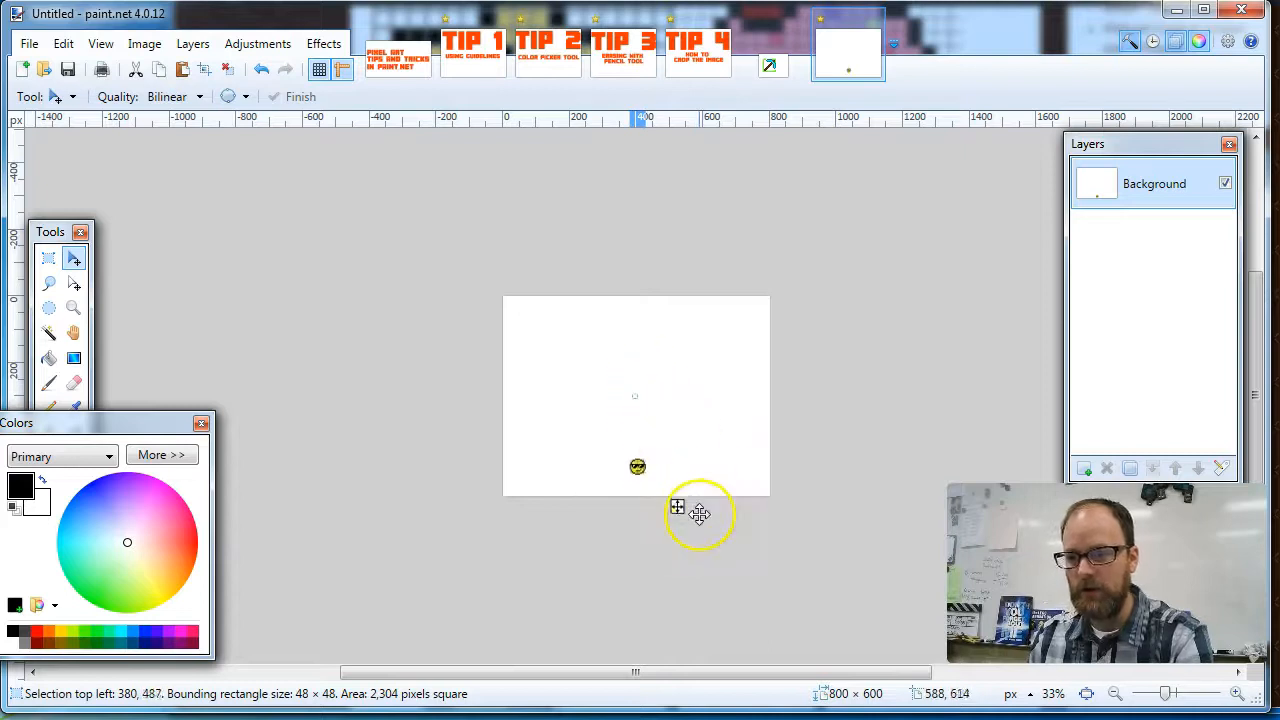
pyautogui.press('Up')
pyautogui.press('Up')
pyautogui.press('Up')
pyautogui.press('Up')
pyautogui.press('Up')
pyautogui.press('Up')
pyautogui.press('Up')
pyautogui.press('Up')
pyautogui.press('Up')
pyautogui.press('Up')
pyautogui.press('Up')
pyautogui.press('Up')
pyautogui.press('Up')
pyautogui.press('Up')
pyautogui.press('Up')
pyautogui.press('Up')
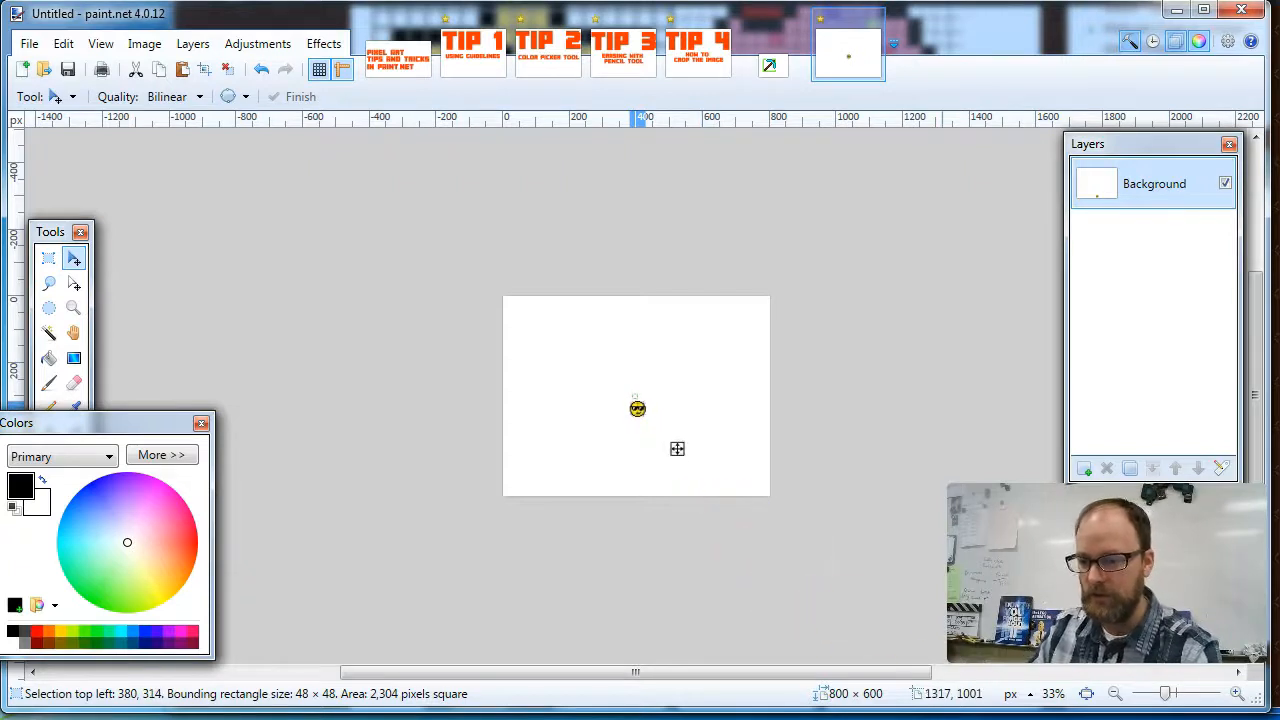
# Place the smiley to the right of the green guide square and scale it to 20 × 20 pixels
pyautogui.moveTo(1168, 700); pyautogui.dragTo(1192, 694)
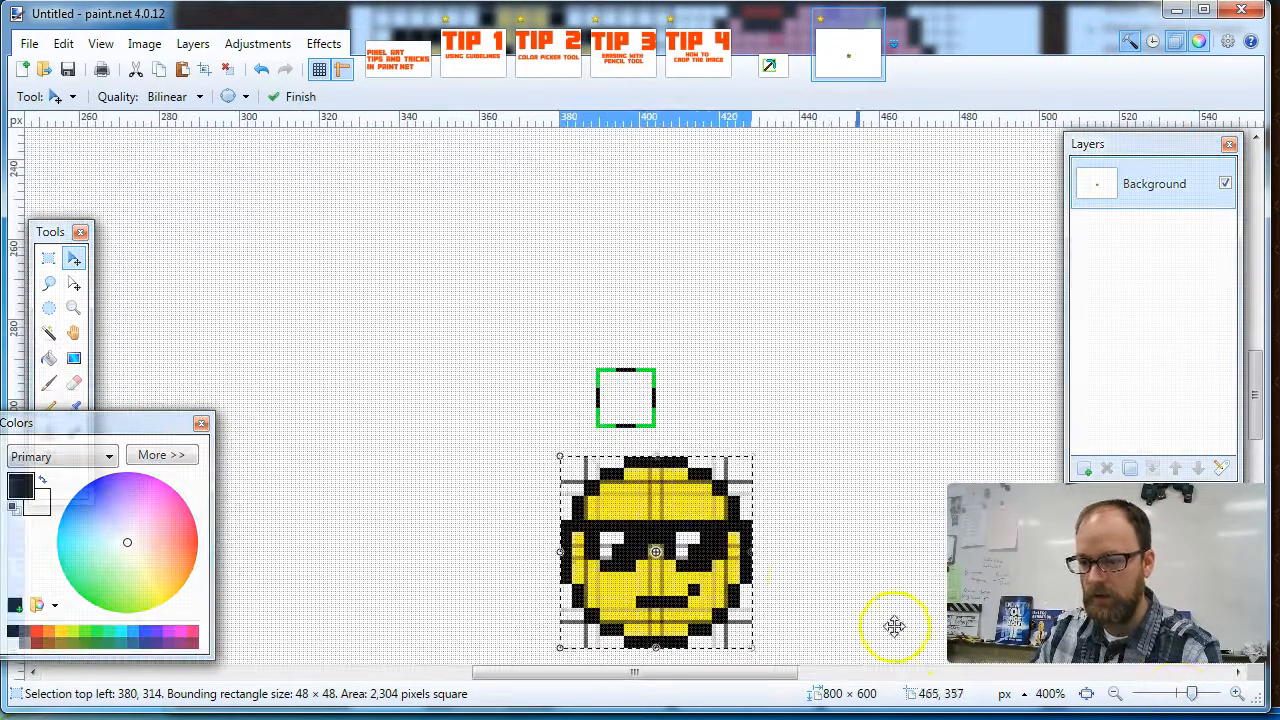
pyautogui.moveTo(683, 520); pyautogui.dragTo(799, 380)
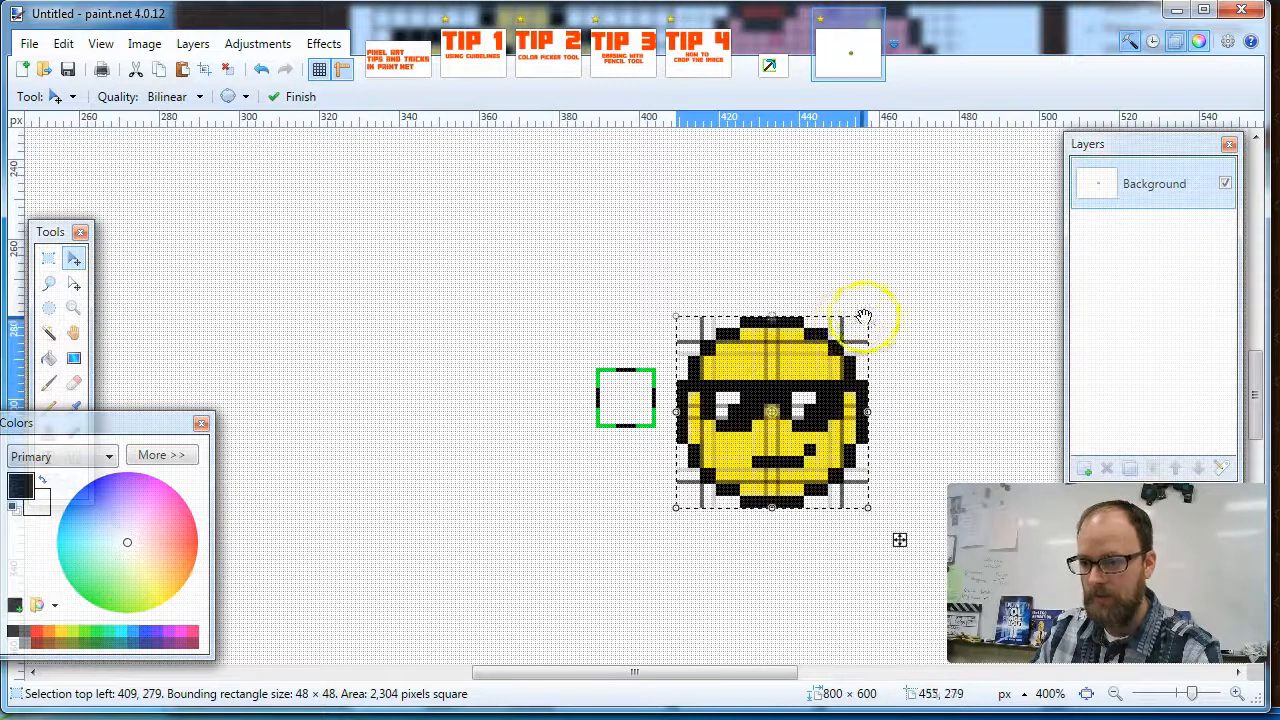
pyautogui.moveTo(868, 316); pyautogui.dragTo(736, 390)
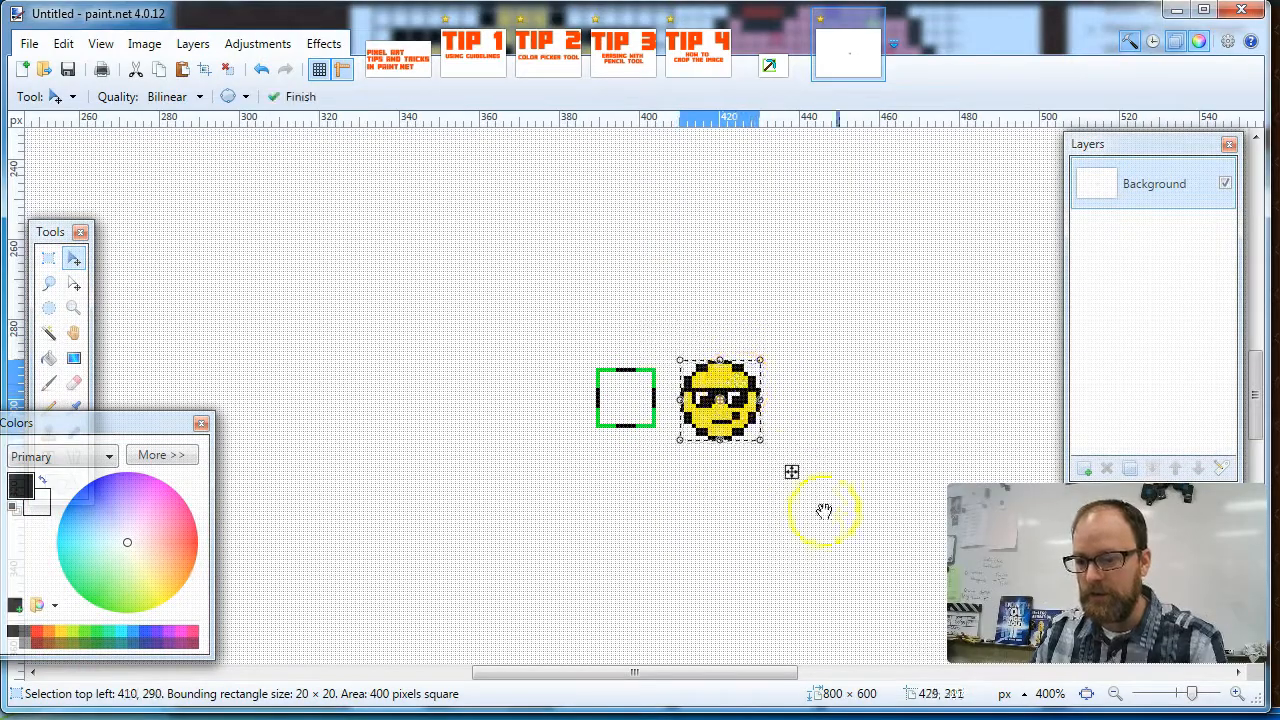
# Reduce the smiley to 18 × 18 pixels beside the guide square and deselect it
pyautogui.moveTo(1193, 697)
pyautogui.mouseDown()
pyautogui.moveTo(1182, 695)
pyautogui.moveTo(1210, 696)
pyautogui.mouseUp()
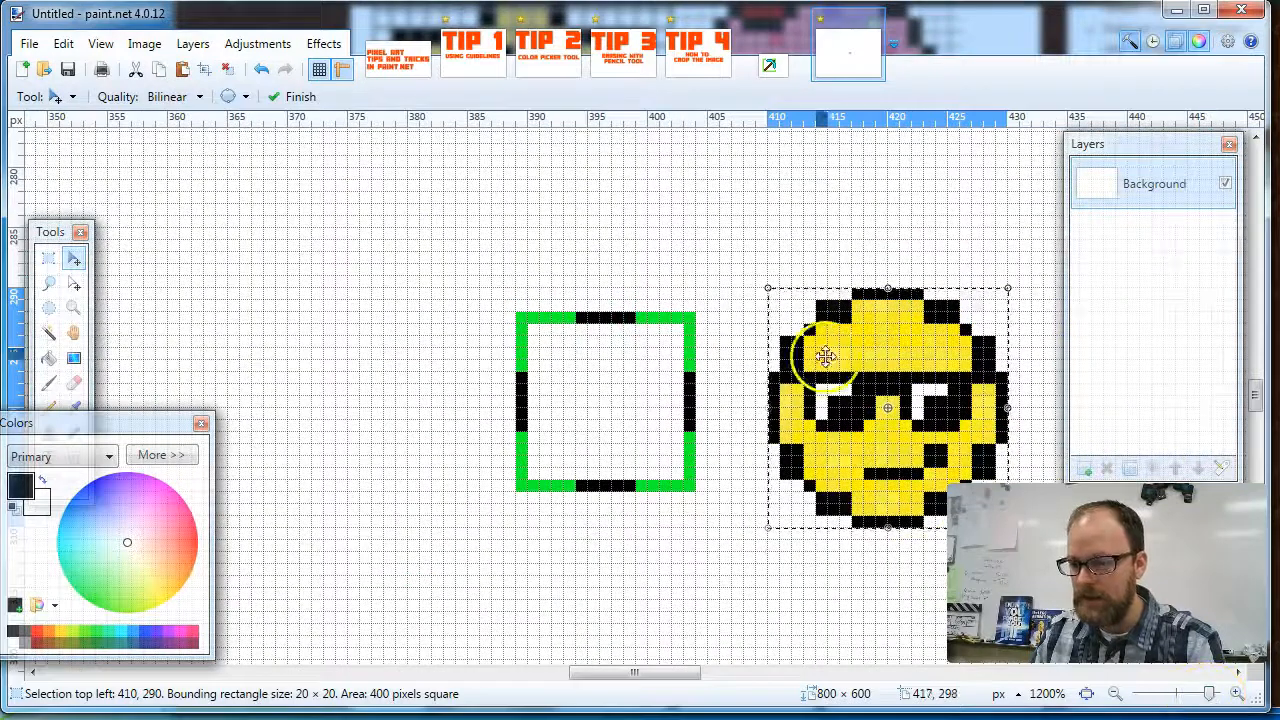
pyautogui.moveTo(770, 291); pyautogui.dragTo(792, 311)
pyautogui.moveTo(866, 379); pyautogui.dragTo(841, 354)
pyautogui.moveTo(1210, 697); pyautogui.dragTo(1213, 697)
pyautogui.moveTo(657, 671); pyautogui.dragTo(683, 680)
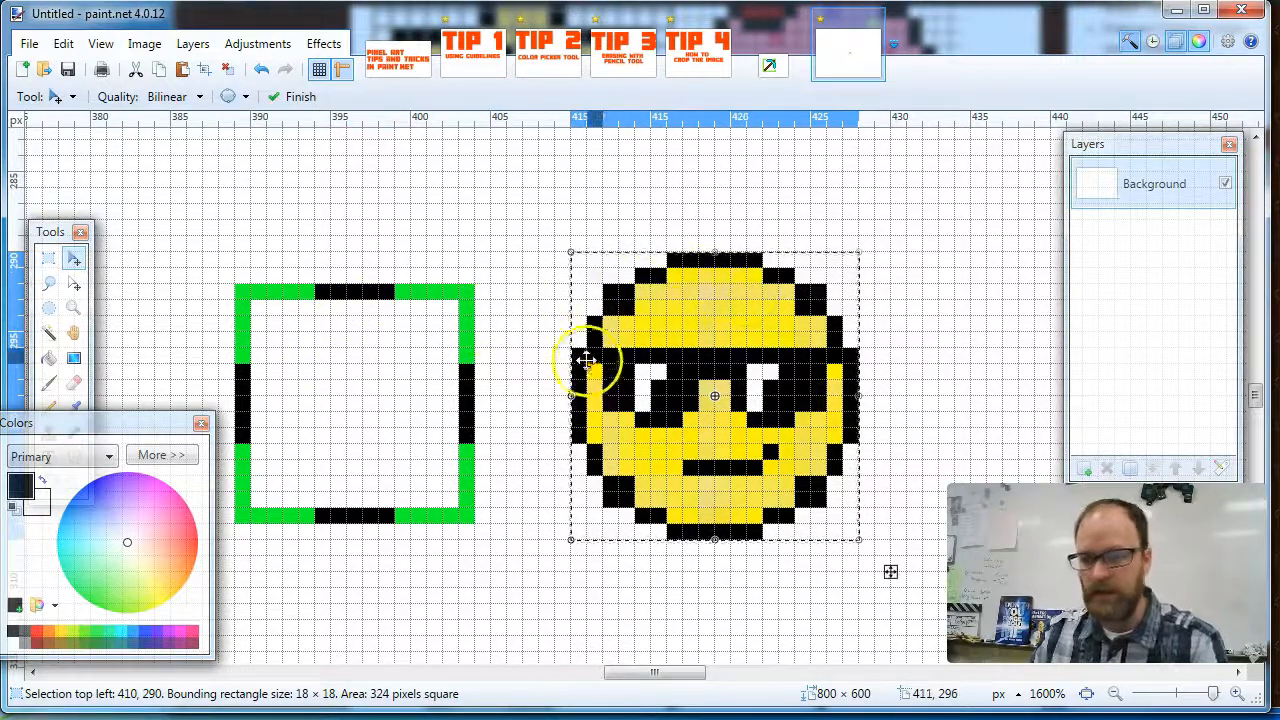
pyautogui.hotkey('ctrl', 'd')
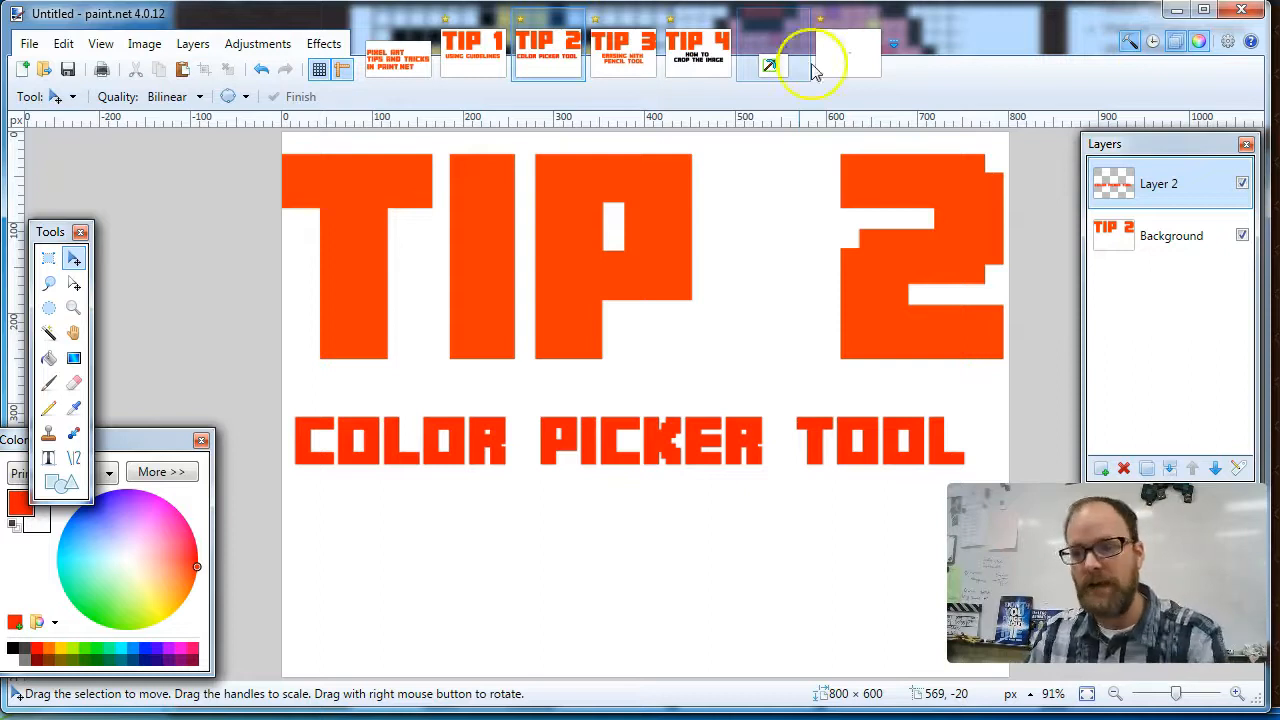
# Switch to the pixel art web page, find the teal platypus with the brown hat, and copy its image
pyautogui.hotkey('alt', 'Tab')
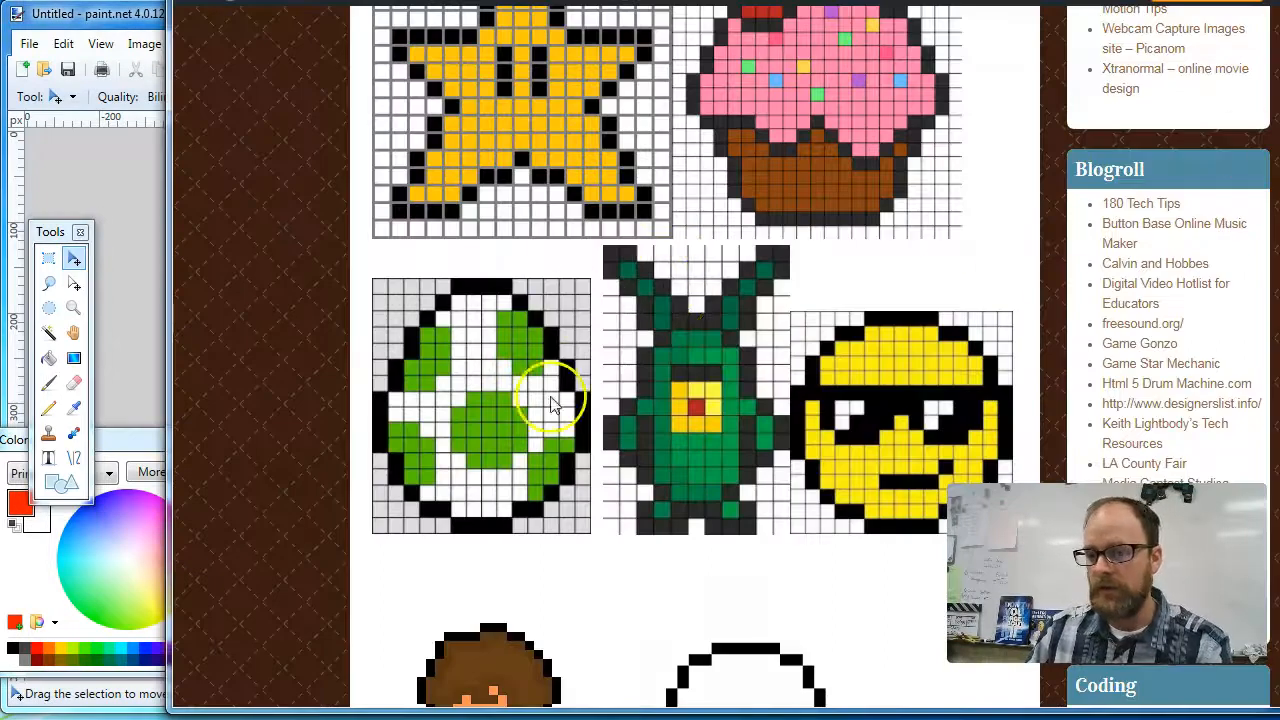
pyautogui.scroll(3, 553, 403)
pyautogui.scroll(2, 925, 358)
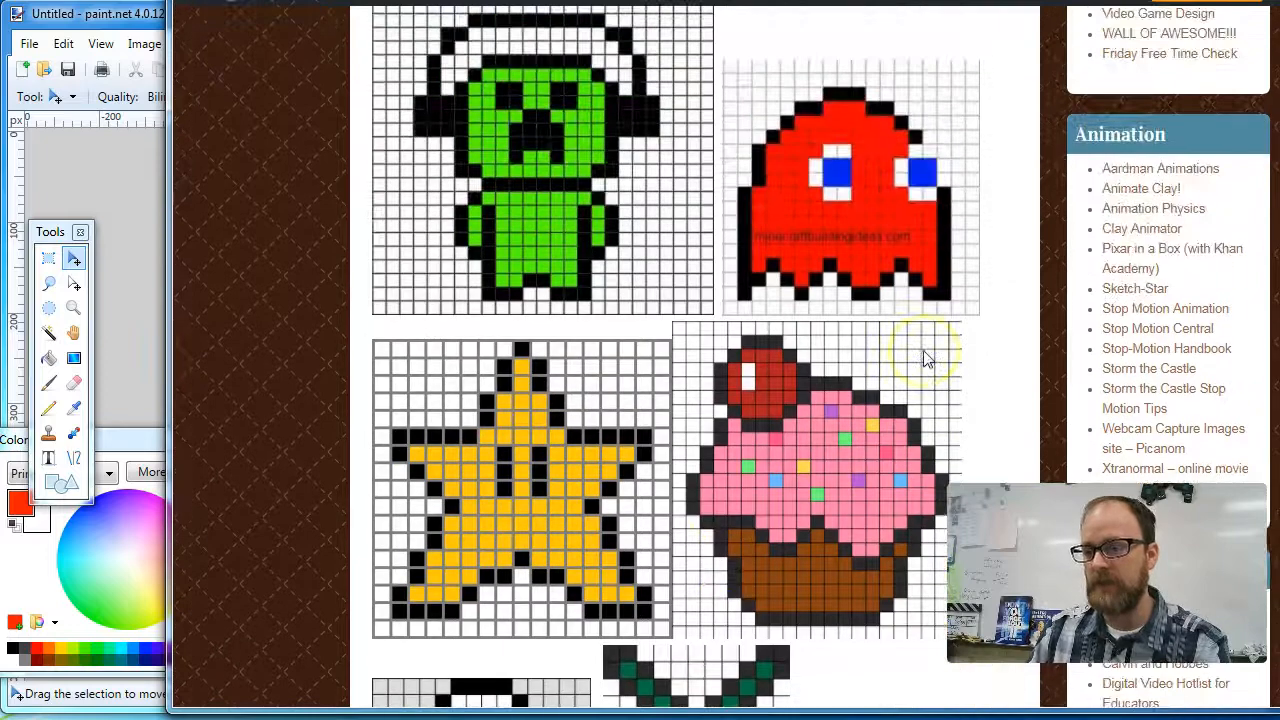
pyautogui.scroll(-10, 925, 358)
pyautogui.scroll(-15, 925, 358)
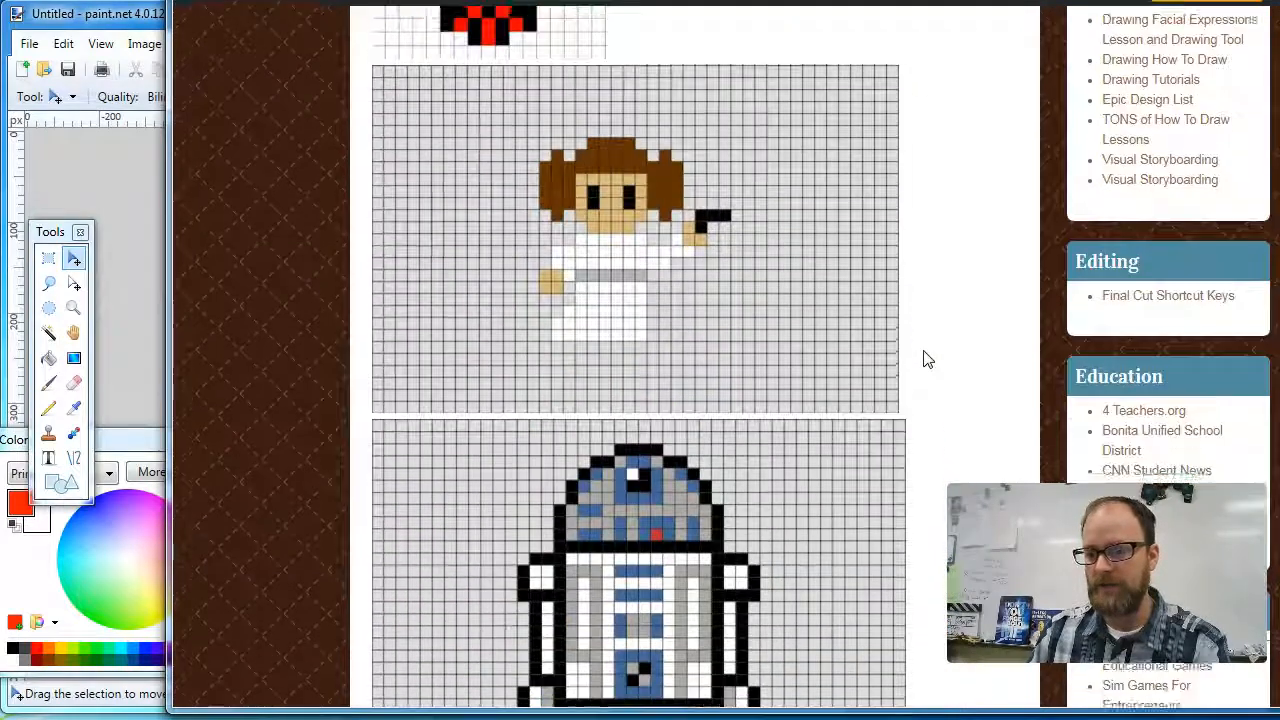
pyautogui.scroll(-6, 925, 358)
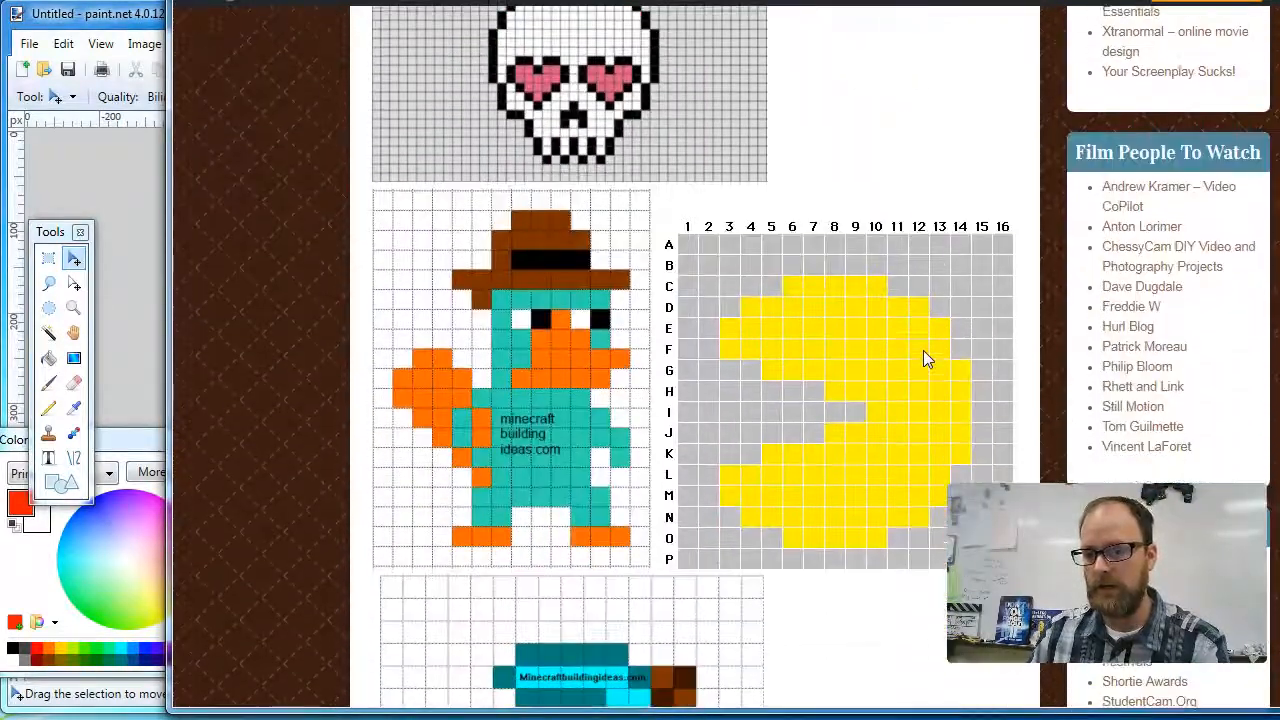
pyautogui.scroll(3, 925, 358)
pyautogui.click(549, 268)
pyautogui.rightClick(549, 268)
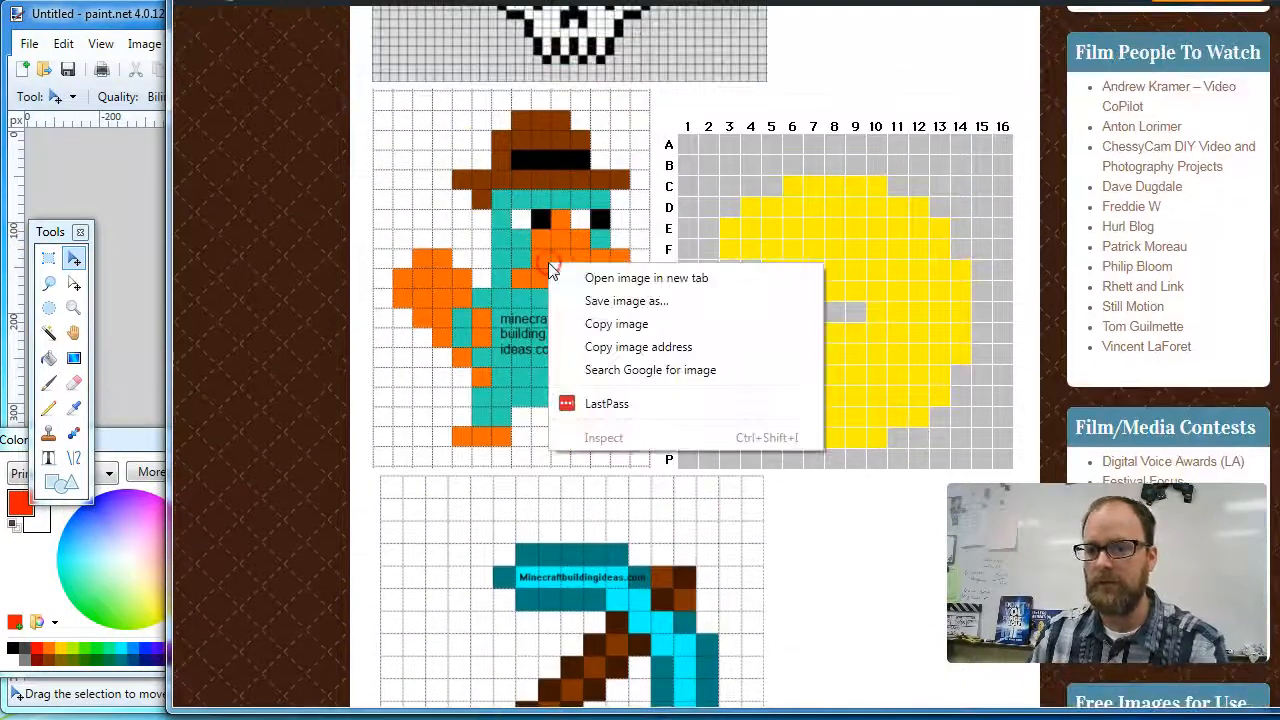
pyautogui.click(610, 318)
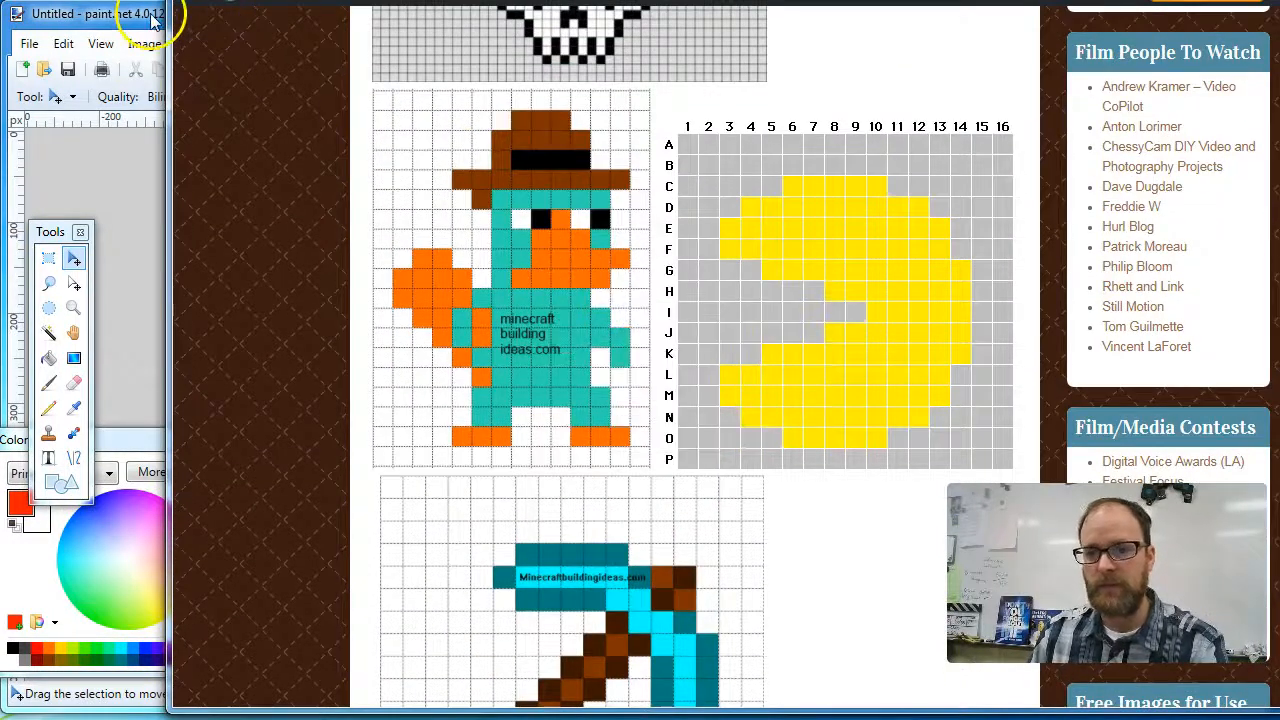
# Return to paint.net and create a new blank image of 339 × 463 pixels
pyautogui.click(125, 33)
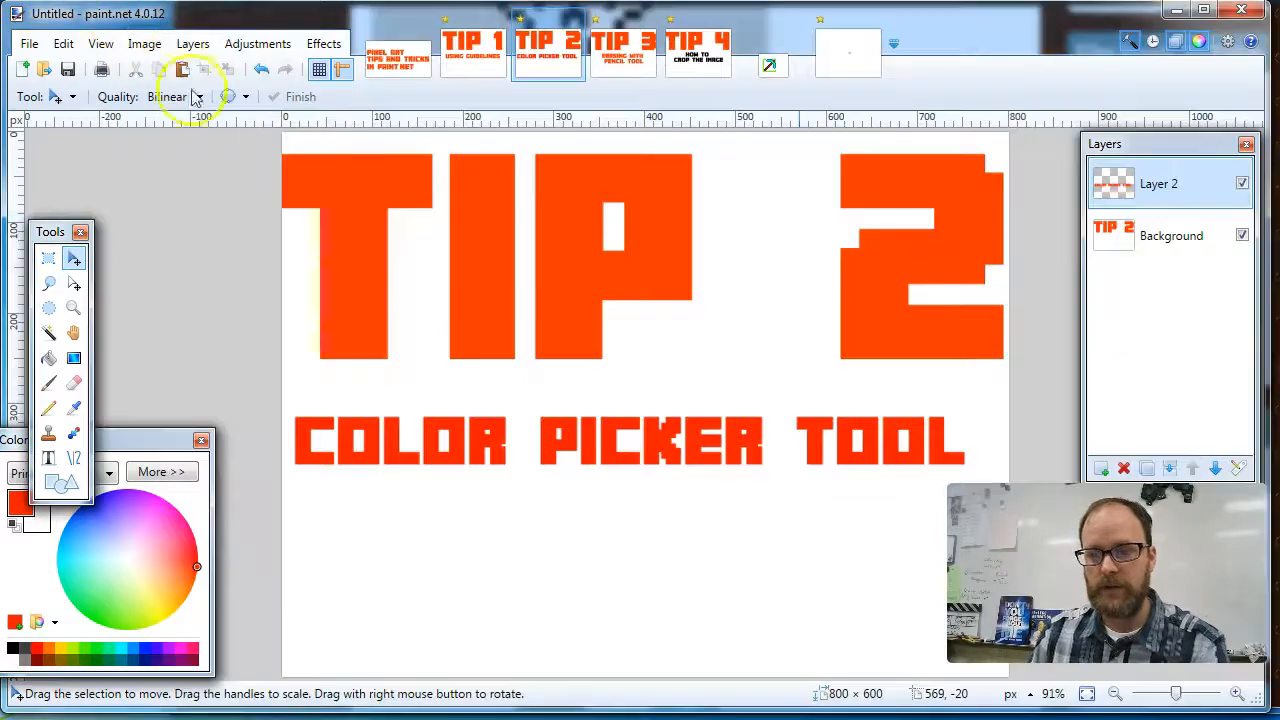
pyautogui.click(31, 46)
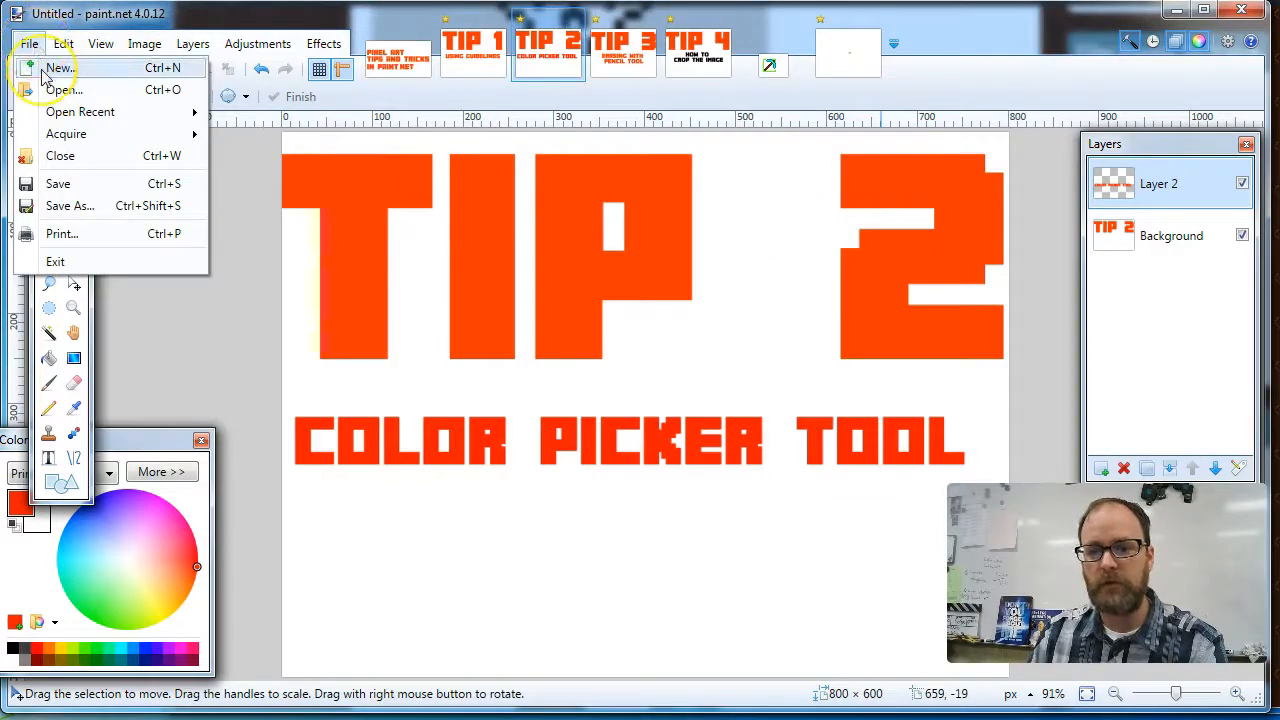
pyautogui.click(102, 17)
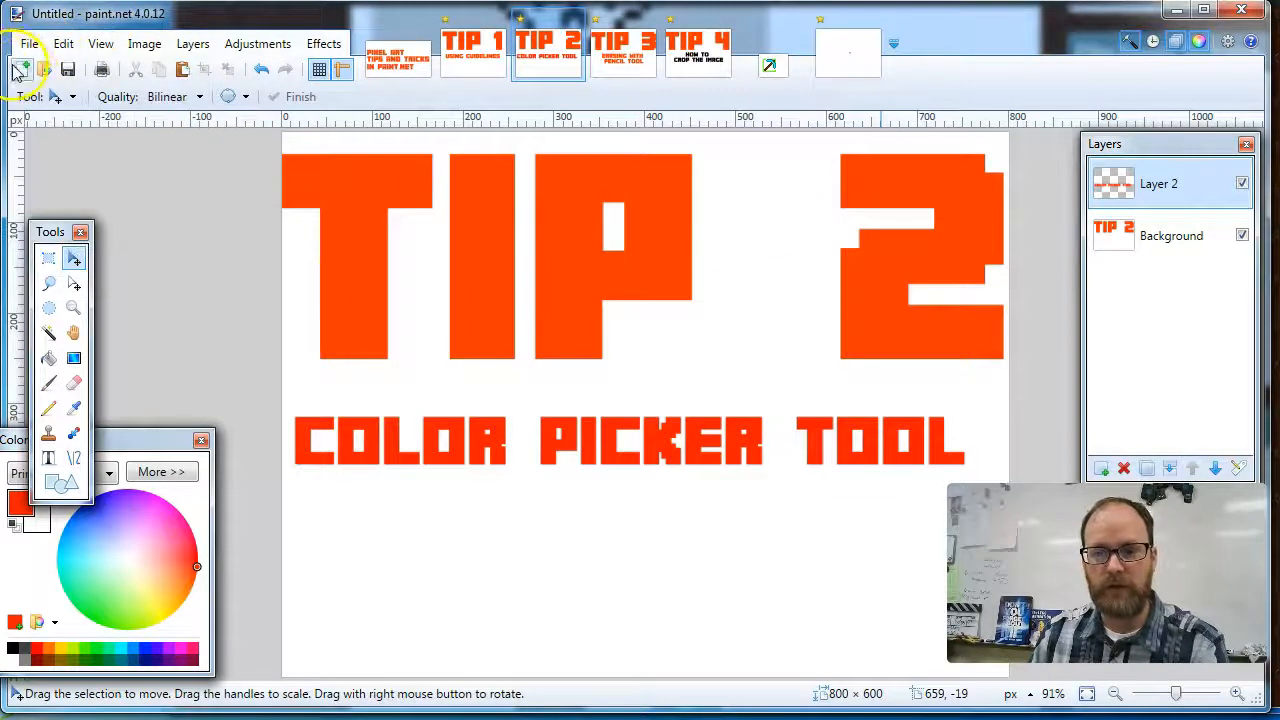
pyautogui.click(22, 70)
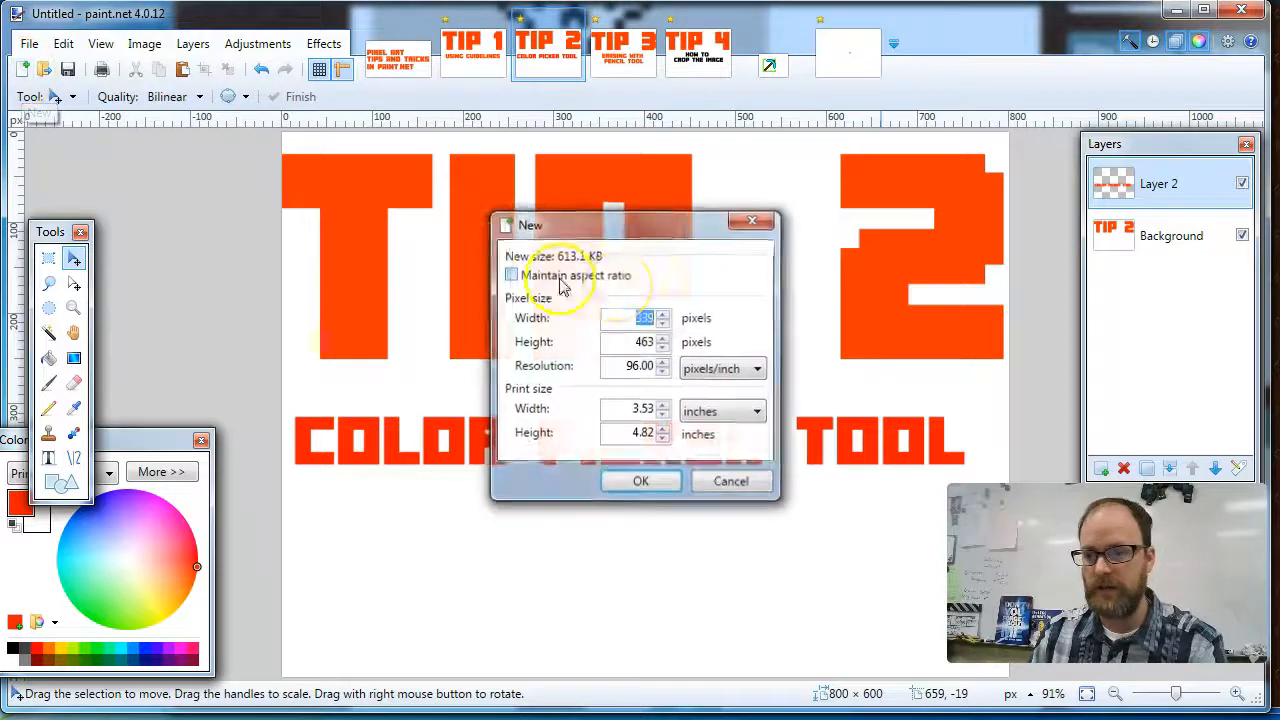
pyautogui.click(641, 484)
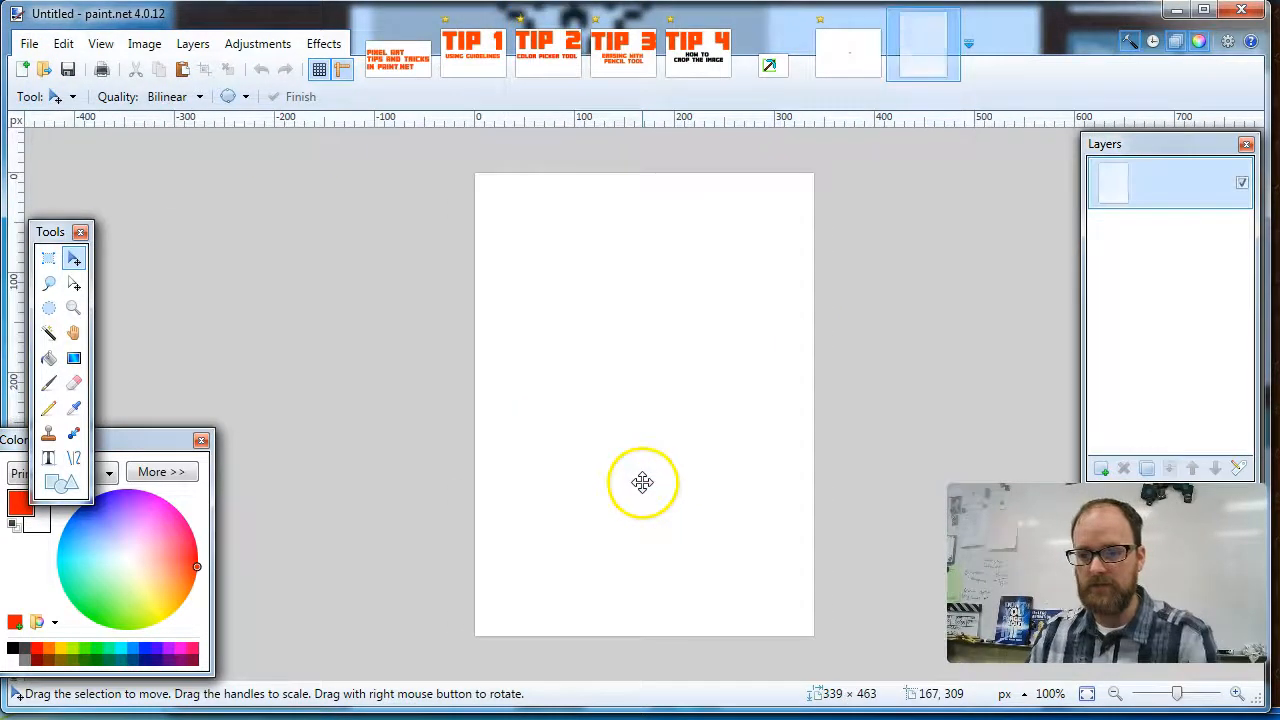
# Paste the copied platypus into the new image and nudge it to line up with the canvas edges
pyautogui.hotkey('ctrl', 'v')
pyautogui.press('Right')
pyautogui.press('Right')
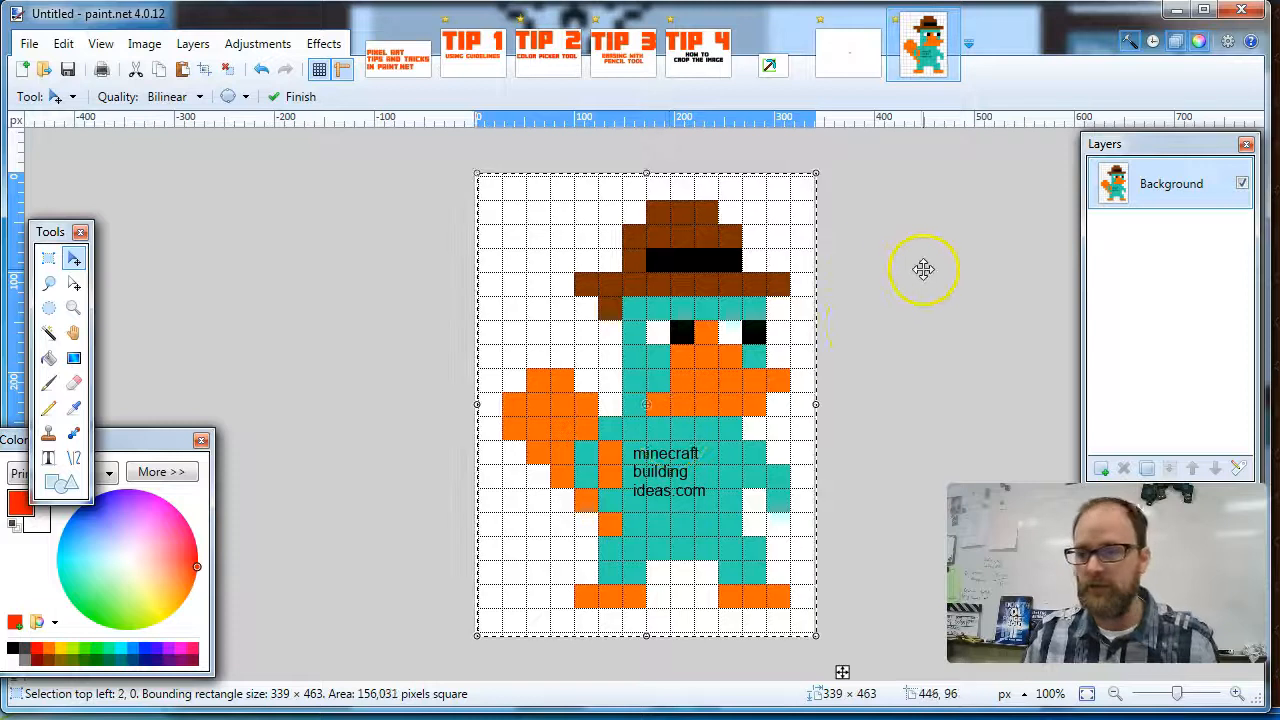
pyautogui.moveTo(705, 347); pyautogui.dragTo(702, 349)
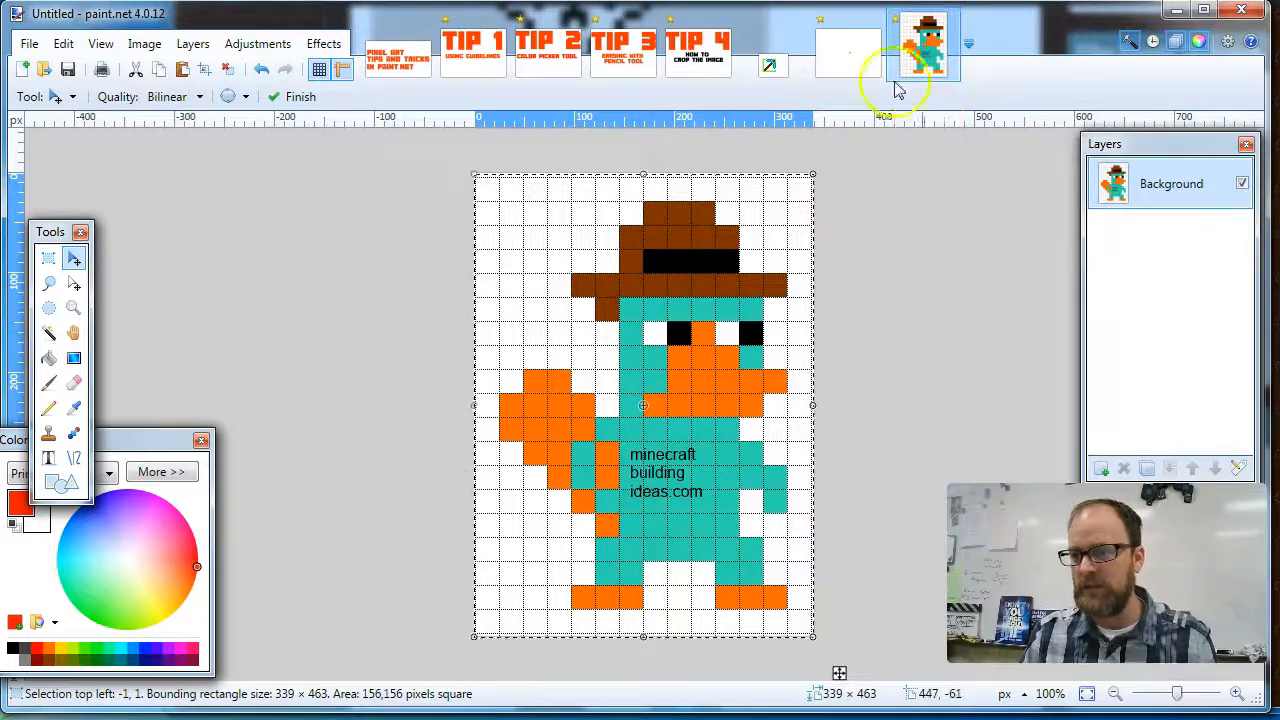
# In the guide square drawing, draw a green vertical pencil line about 5 pixels long in open space beside the square
pyautogui.click(849, 58)
pyautogui.moveTo(660, 673); pyautogui.dragTo(618, 676)
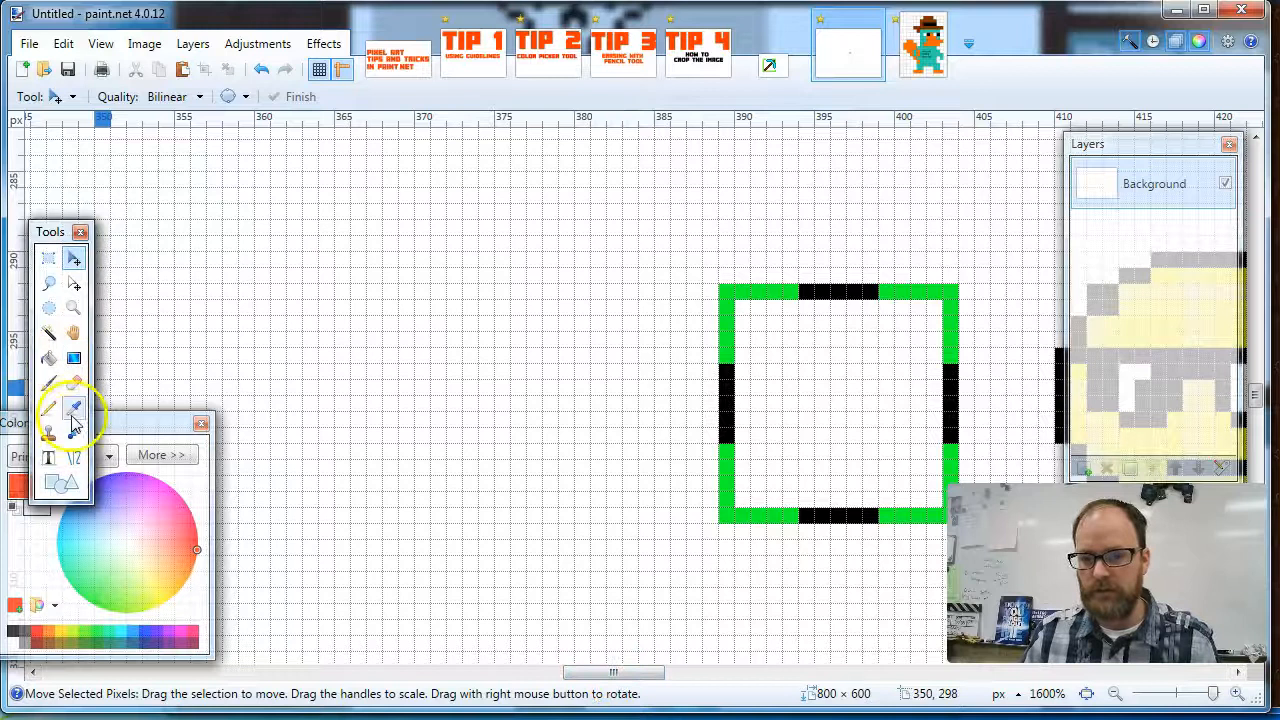
pyautogui.click(48, 407)
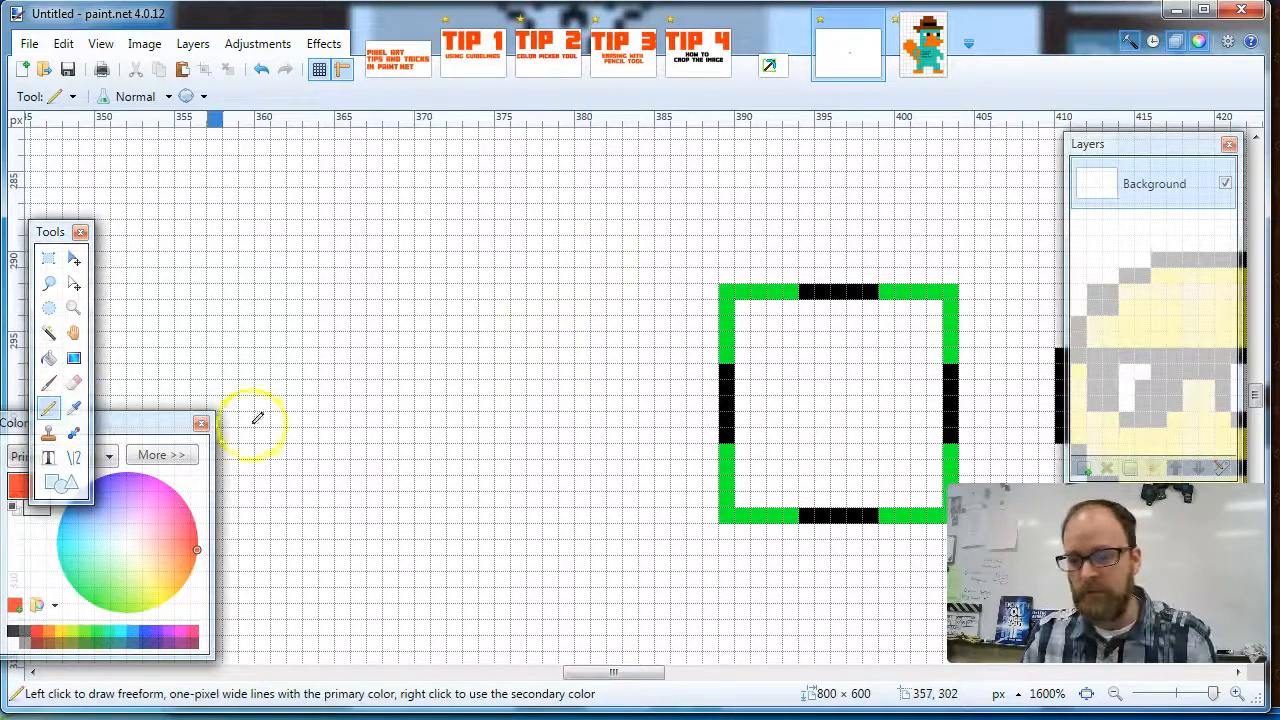
pyautogui.click(86, 634)
pyautogui.moveTo(407, 292); pyautogui.dragTo(407, 358)
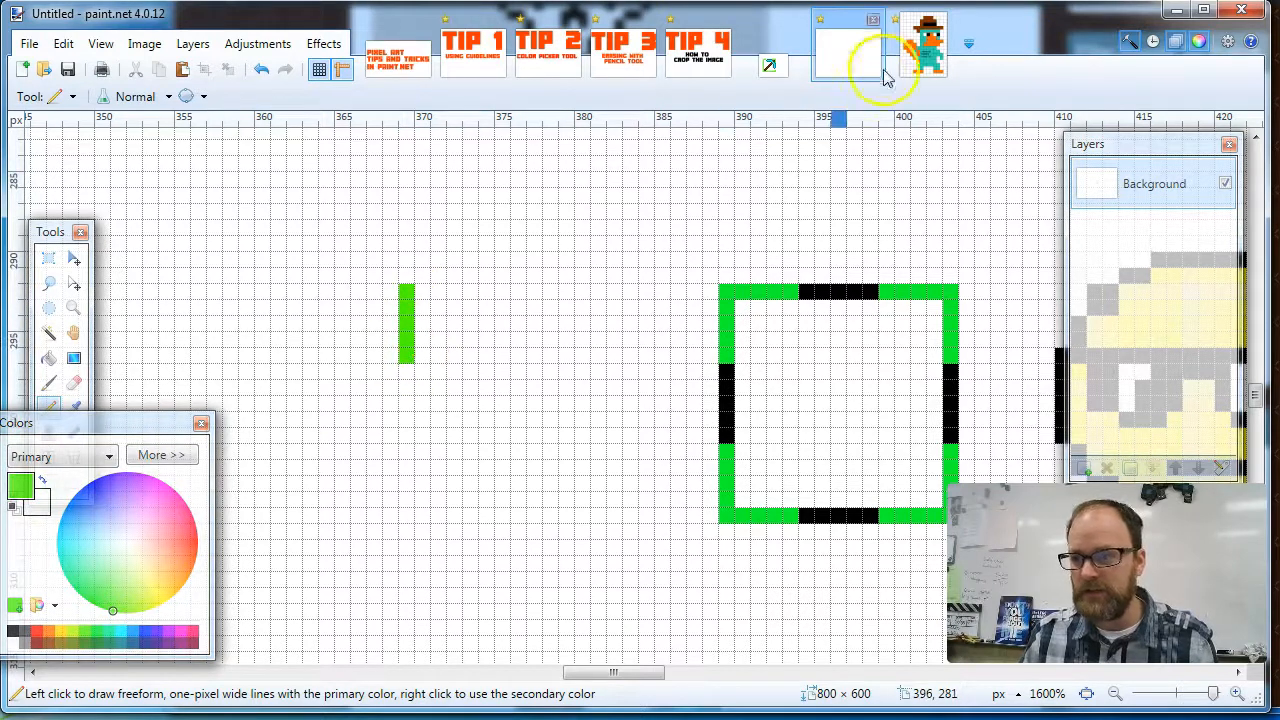
# In the platypus reference image, sample the hat's brown with the Color Picker and reposition the Tools and Colors windows beside the picture
pyautogui.click(918, 50)
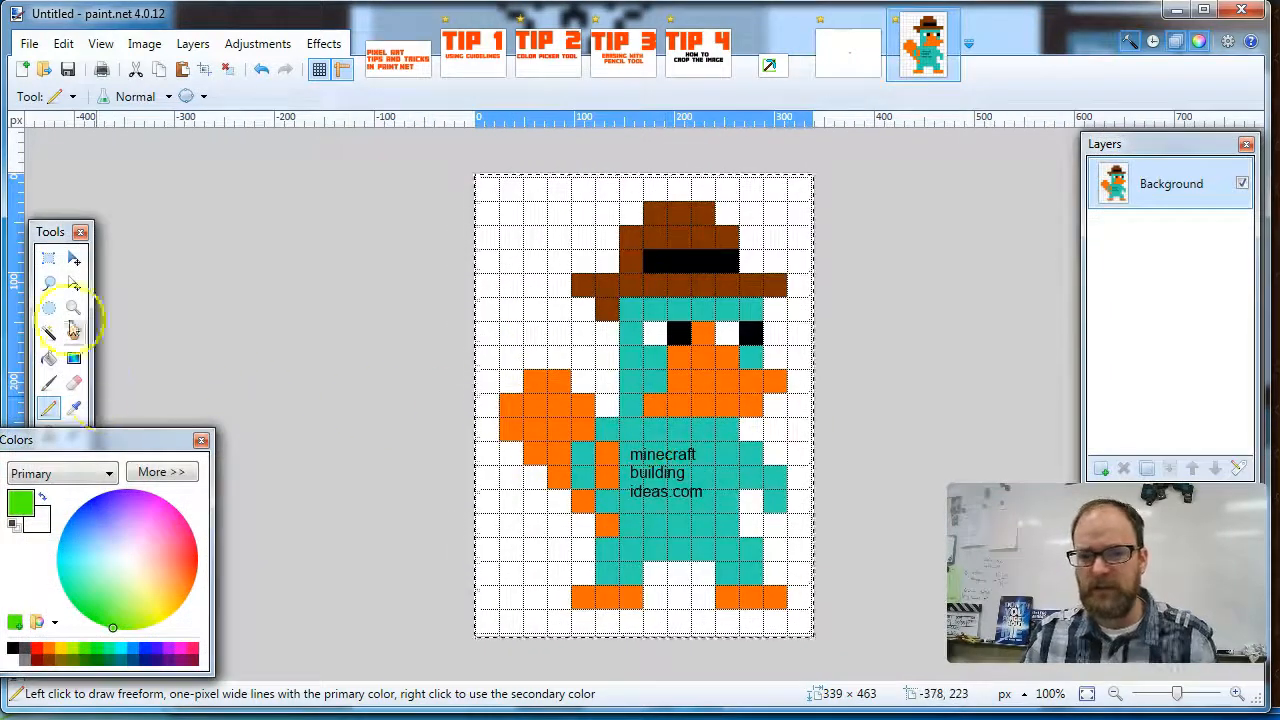
pyautogui.moveTo(50, 232); pyautogui.dragTo(398, 230)
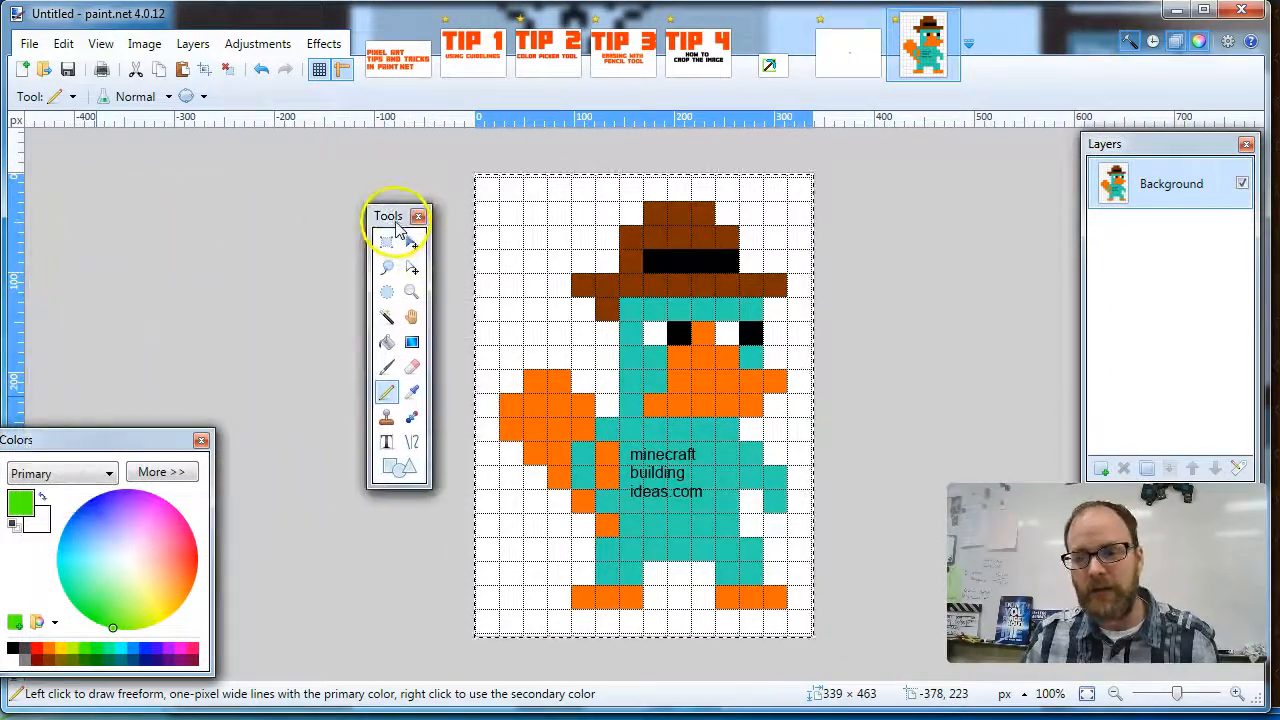
pyautogui.click(418, 392)
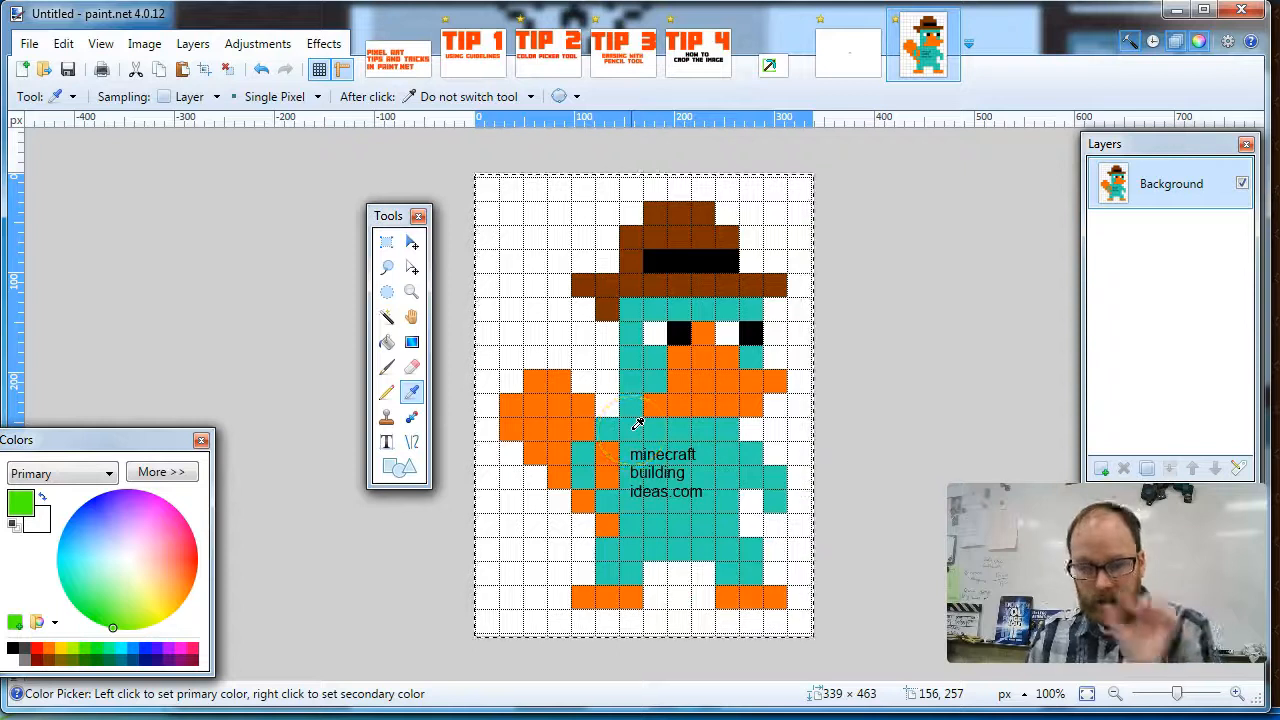
pyautogui.moveTo(130, 449); pyautogui.dragTo(952, 334)
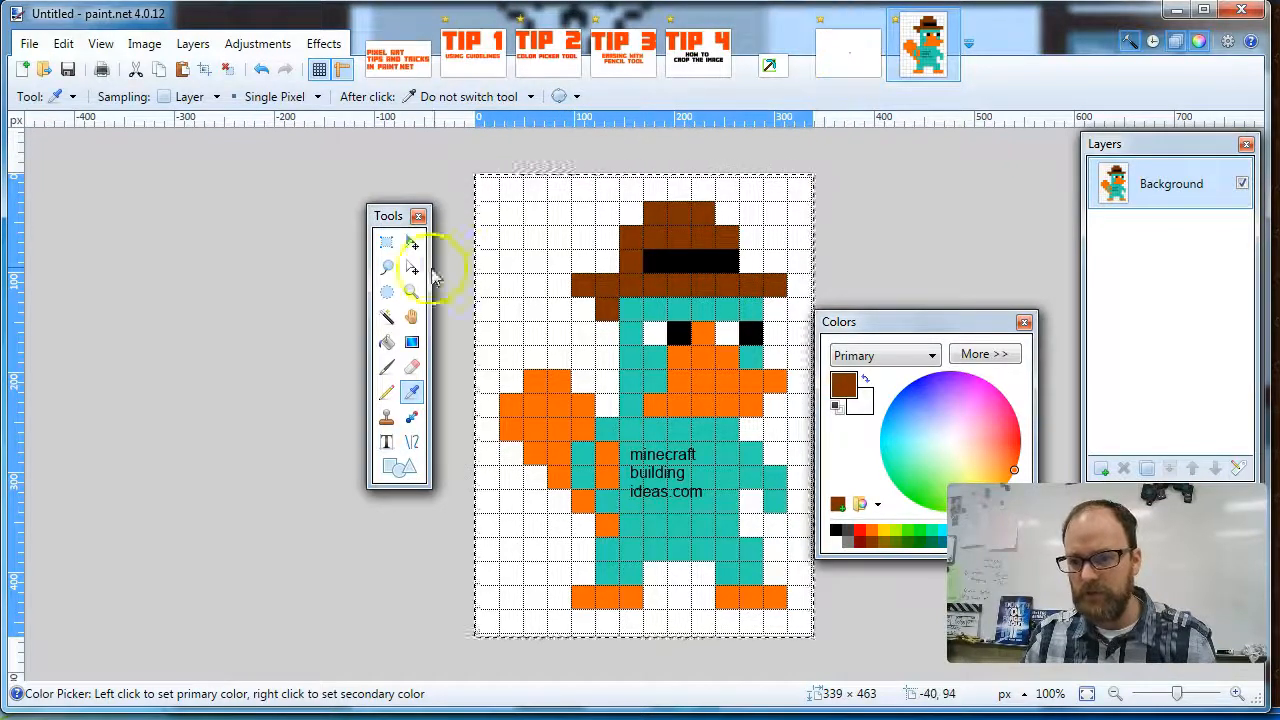
# In the guide square drawing, pencil a brown hat about 7 pixels wide and 4 pixels high directly above the green line
pyautogui.click(386, 392)
pyautogui.click(855, 65)
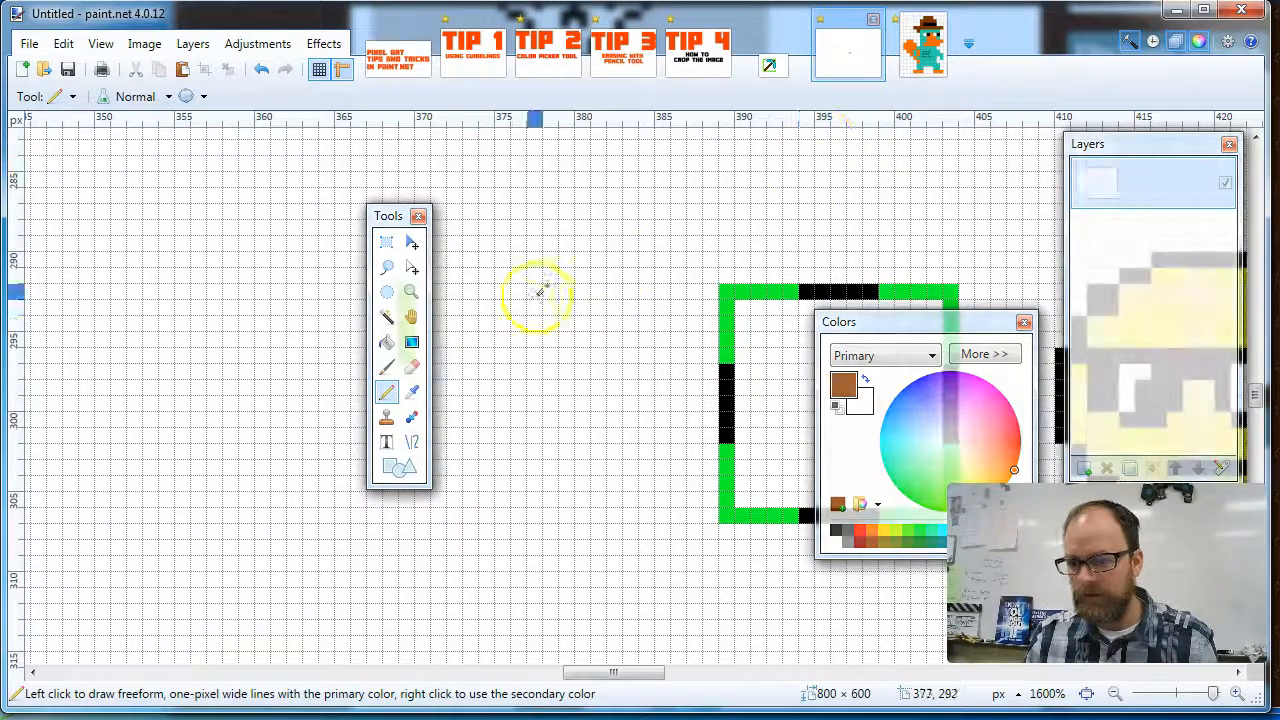
pyautogui.moveTo(400, 220); pyautogui.dragTo(316, 228)
pyautogui.moveTo(405, 275); pyautogui.dragTo(511, 276)
pyautogui.moveTo(422, 260)
pyautogui.mouseDown()
pyautogui.moveTo(492, 259)
pyautogui.moveTo(430, 243)
pyautogui.moveTo(486, 225)
pyautogui.mouseUp()
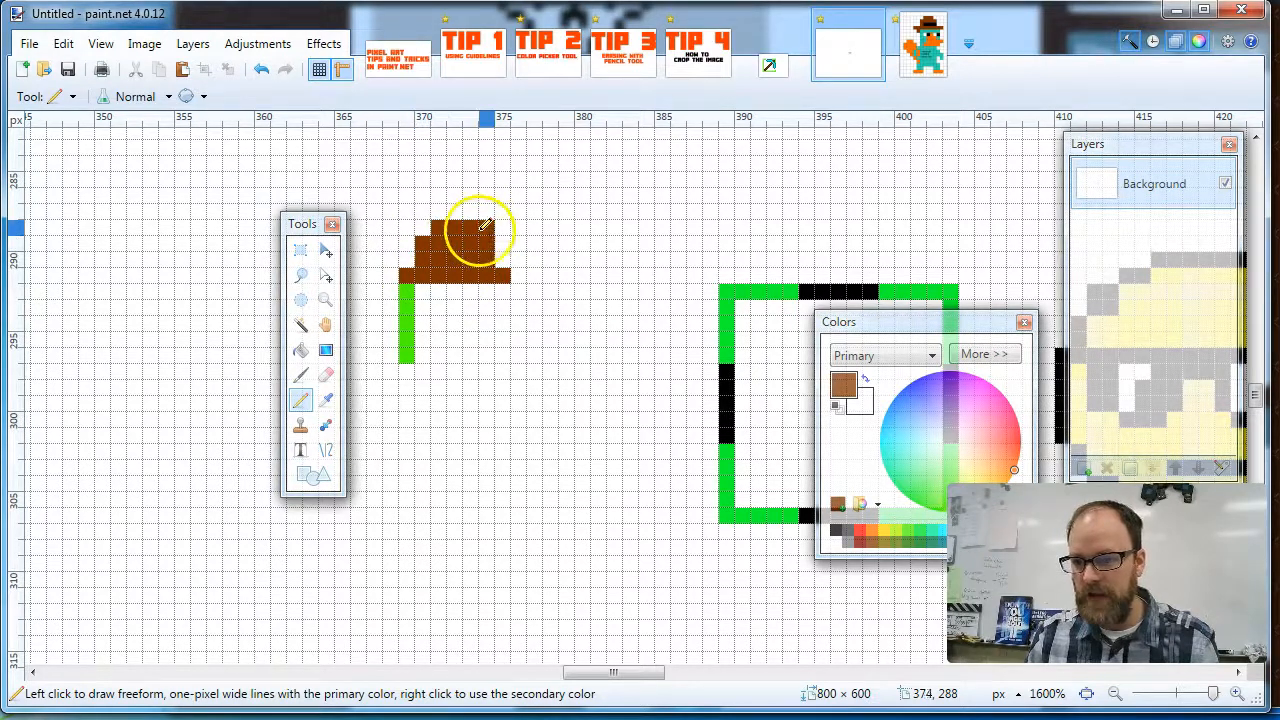
# Sample the teal body color from the platypus reference image with the Color Picker
pyautogui.click(905, 52)
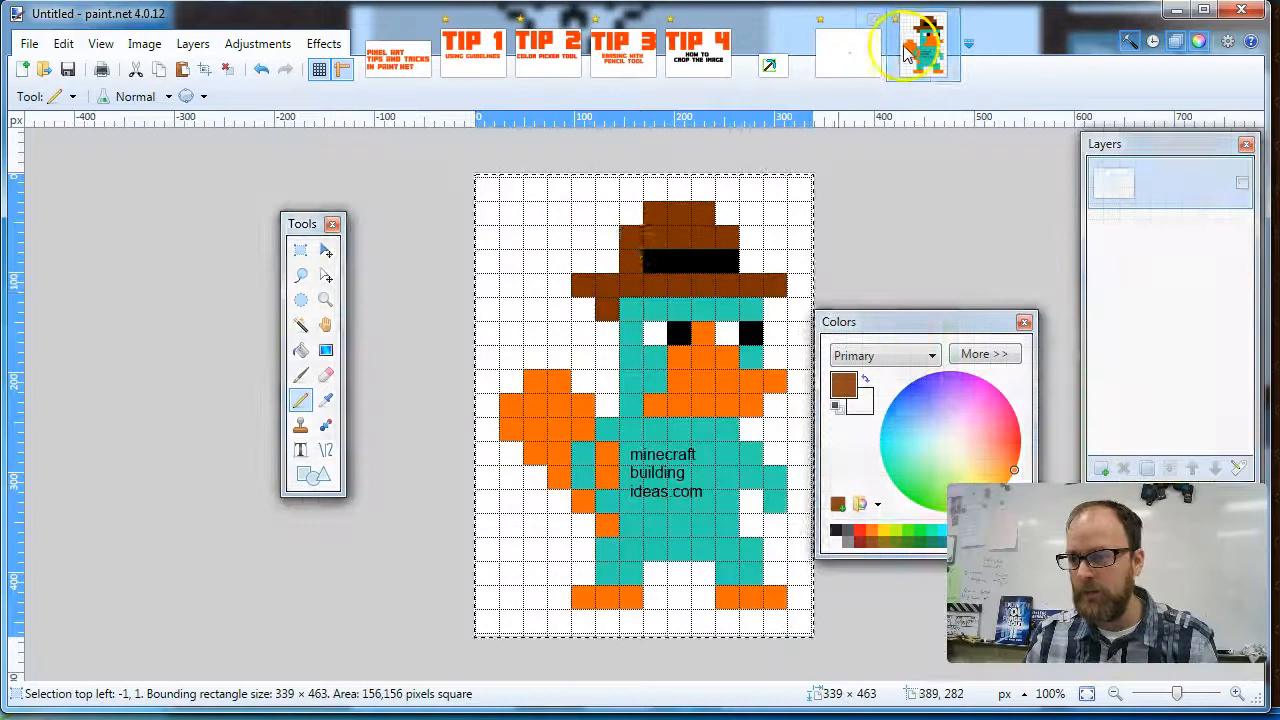
pyautogui.click(325, 399)
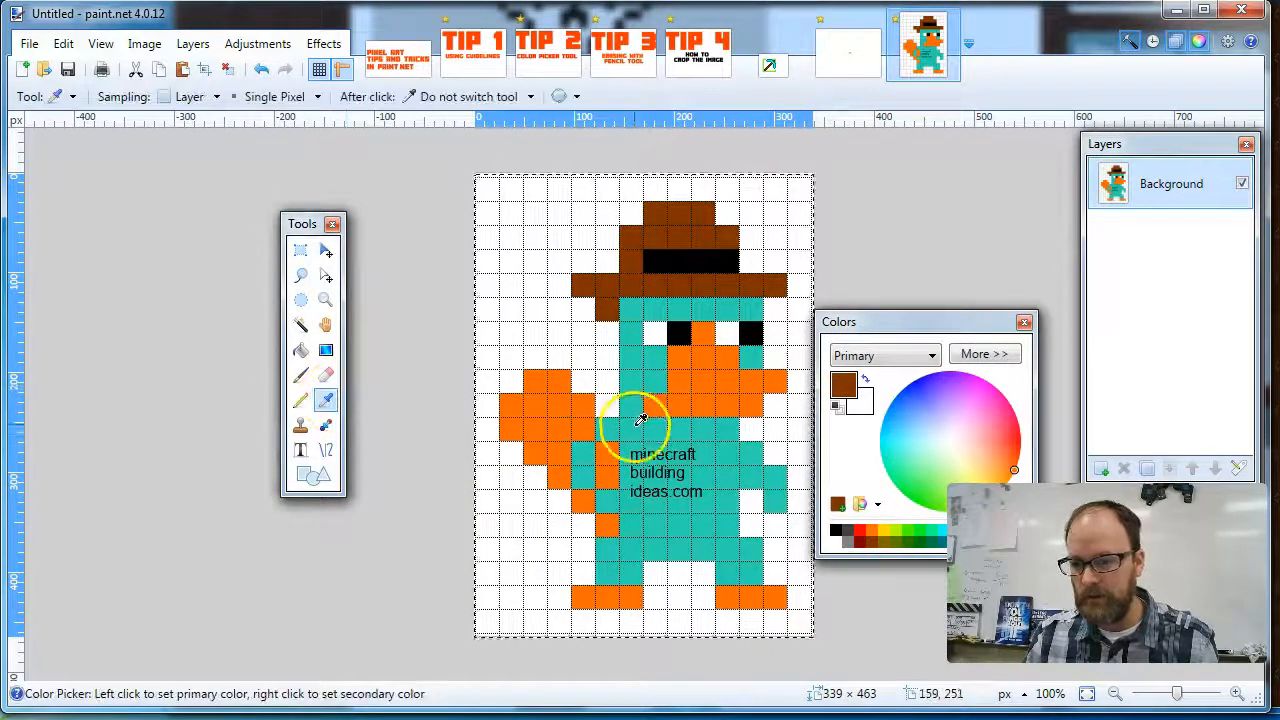
pyautogui.click(640, 420)
# In the guide square drawing, pencil a teal face about 7 pixels wide and 5 pixels high under the brown hat
pyautogui.click(848, 45)
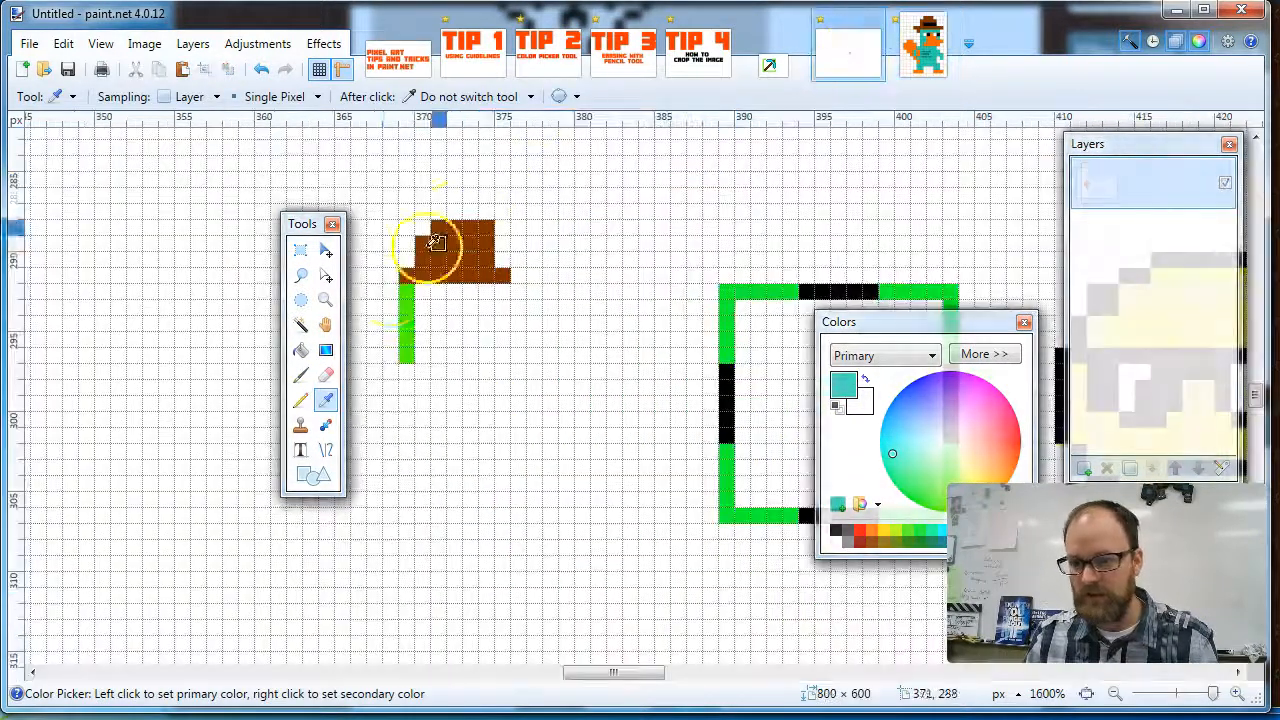
pyautogui.click(300, 399)
pyautogui.moveTo(420, 291)
pyautogui.mouseDown()
pyautogui.moveTo(506, 296)
pyautogui.moveTo(501, 342)
pyautogui.moveTo(407, 353)
pyautogui.moveTo(403, 298)
pyautogui.moveTo(473, 301)
pyautogui.moveTo(430, 313)
pyautogui.moveTo(425, 332)
pyautogui.moveTo(496, 319)
pyautogui.moveTo(447, 325)
pyautogui.mouseUp()
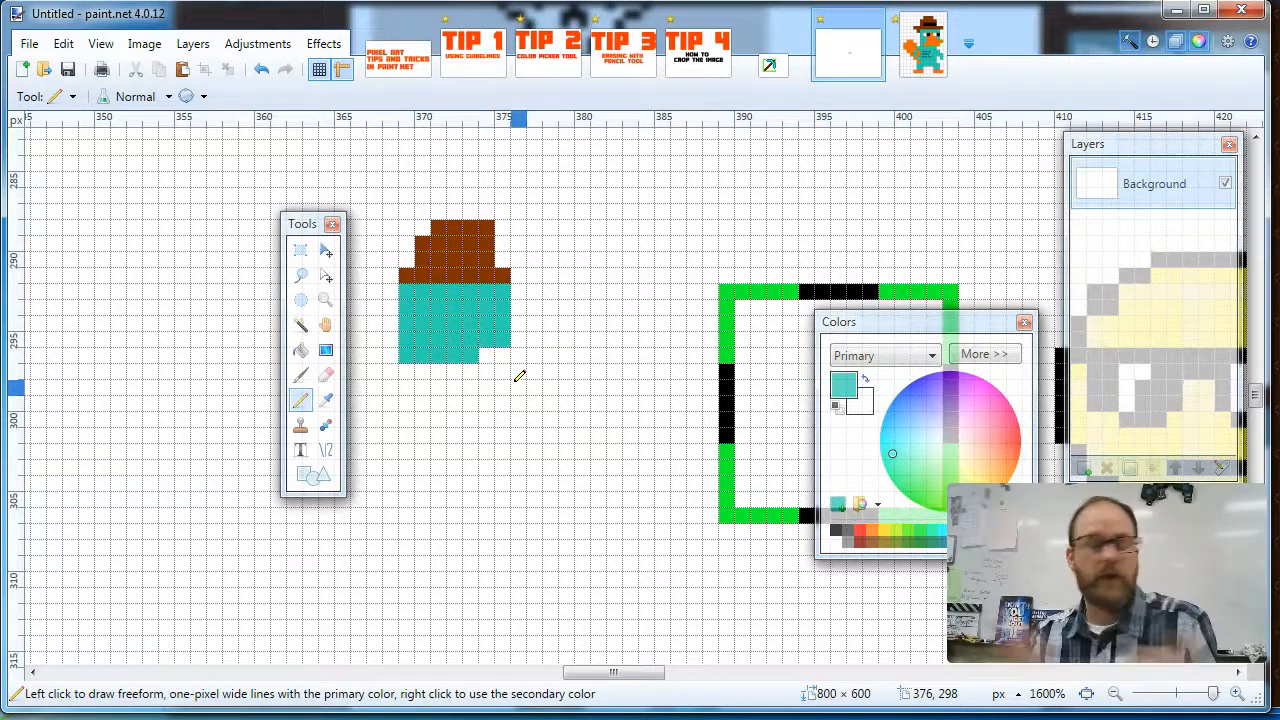